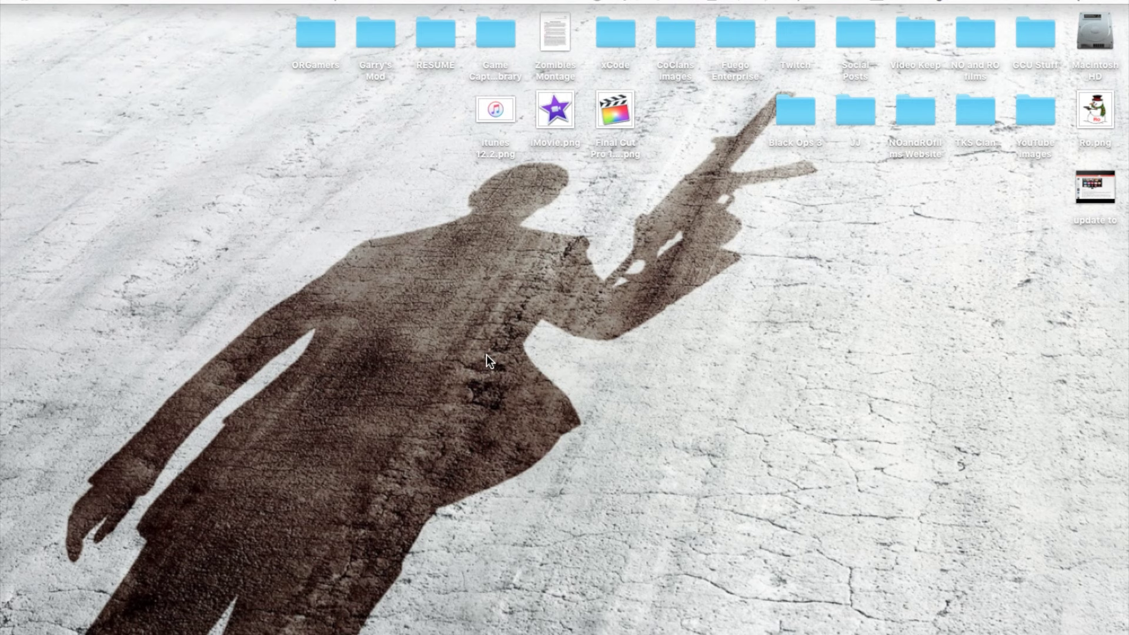
Step: Switch to Final Cut Pro and review the Final Cut Pro 10.2 Tutorial timeline
mouse_move(3, 285)
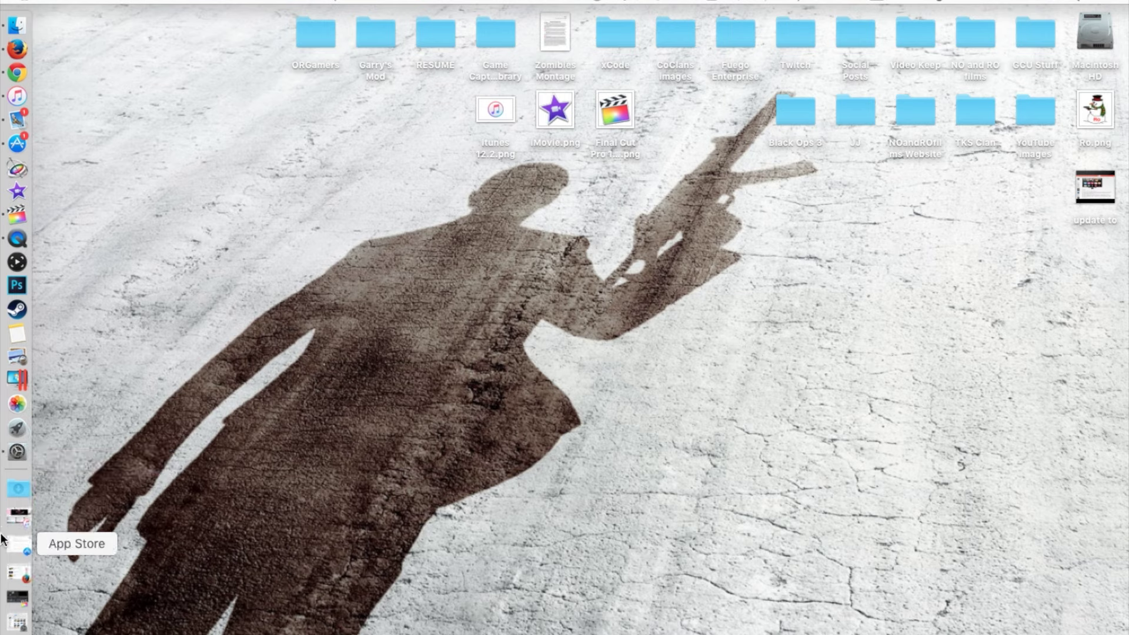
click(17, 585)
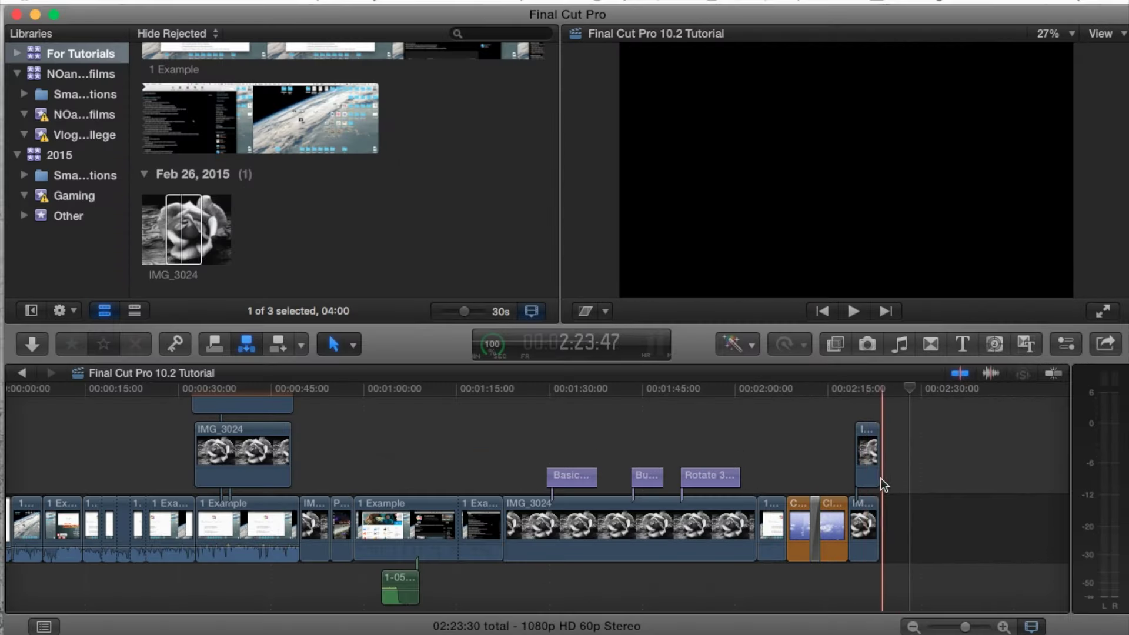
click(886, 472)
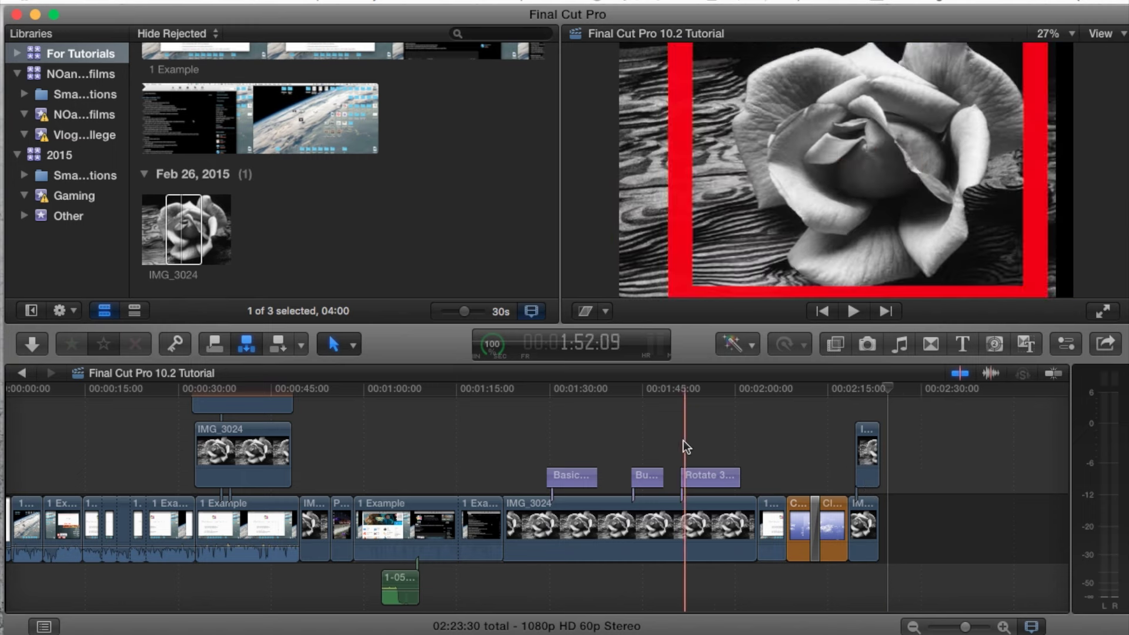
scroll(705, 447, up, 2)
scroll(714, 452, down, 5)
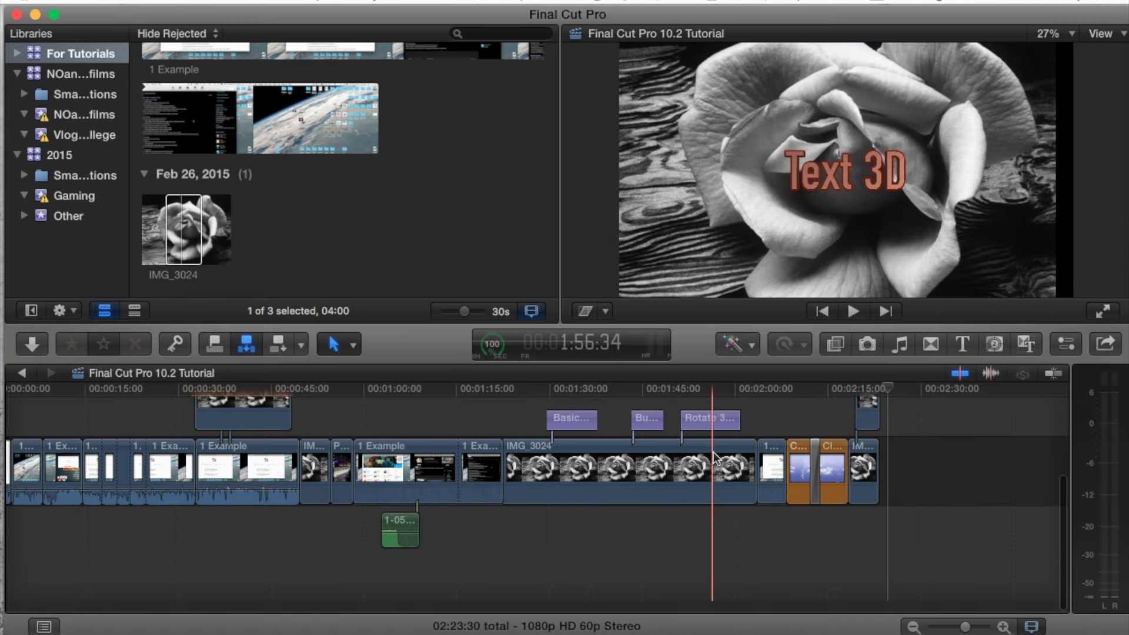
scroll(714, 456, up, 3)
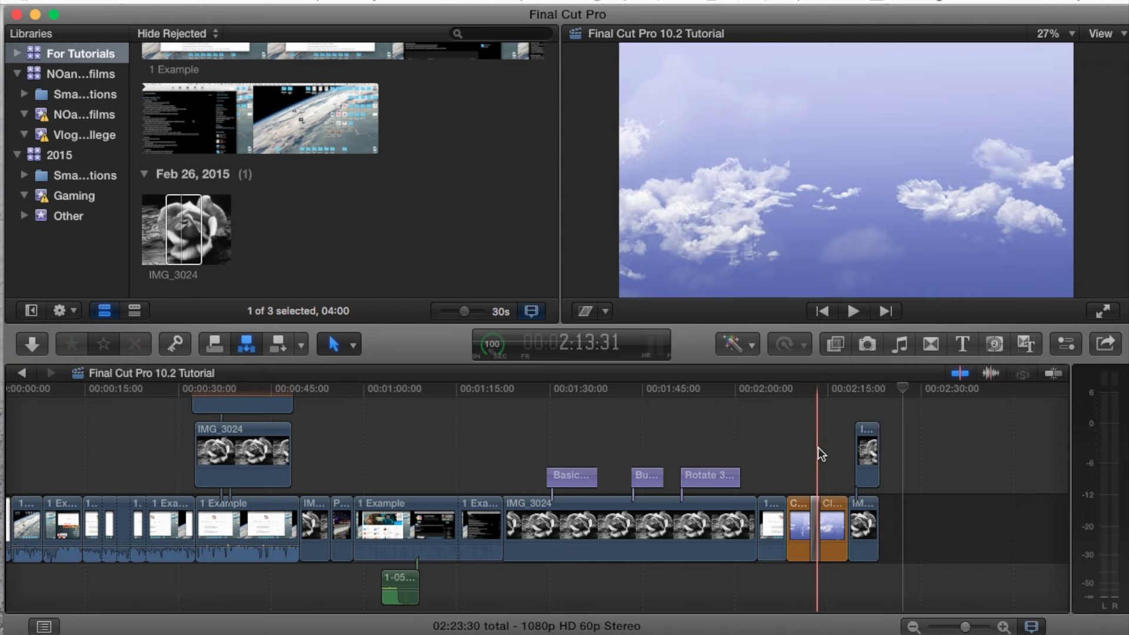
Step: Move the first Clouds clip to the storyline's end and align the nearby connected IMG_3024 clip with the start of the clip below
click(817, 447)
drag(801, 518, 873, 510)
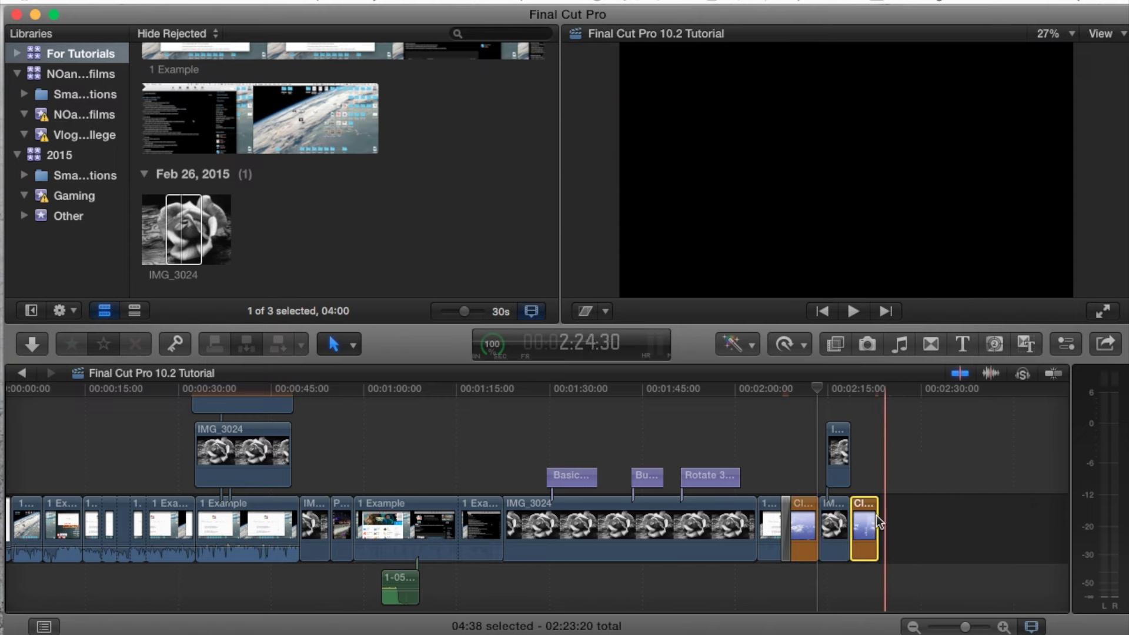
drag(840, 453, 831, 454)
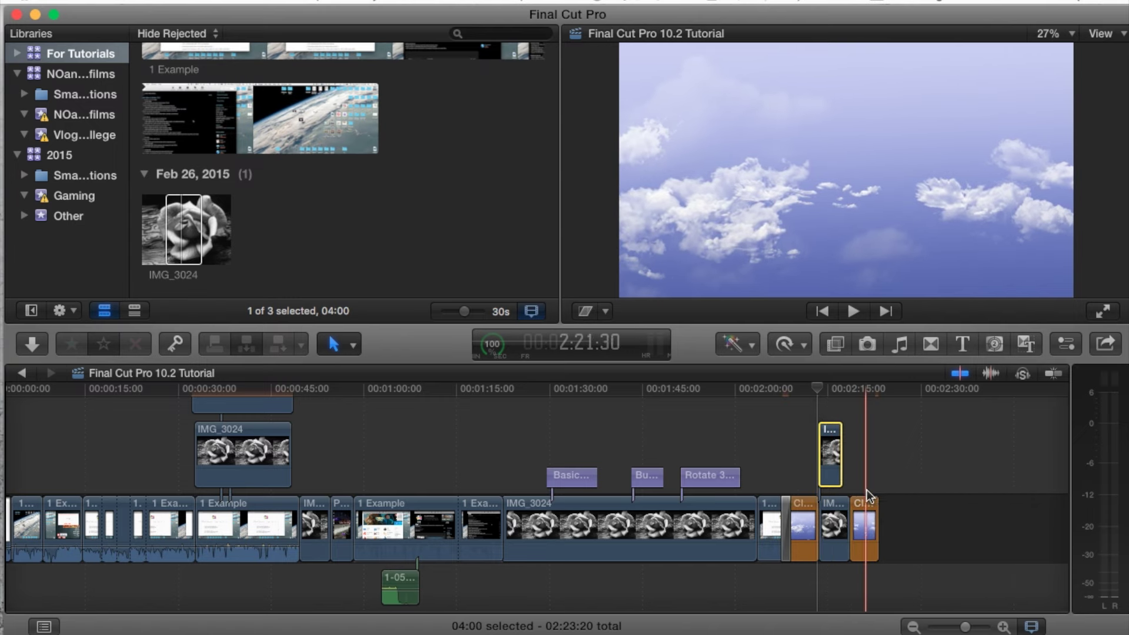
Step: Extend the end of the last Clouds clip to a duration of about 34 seconds
drag(877, 515, 1059, 500)
scroll(911, 483, right, 5)
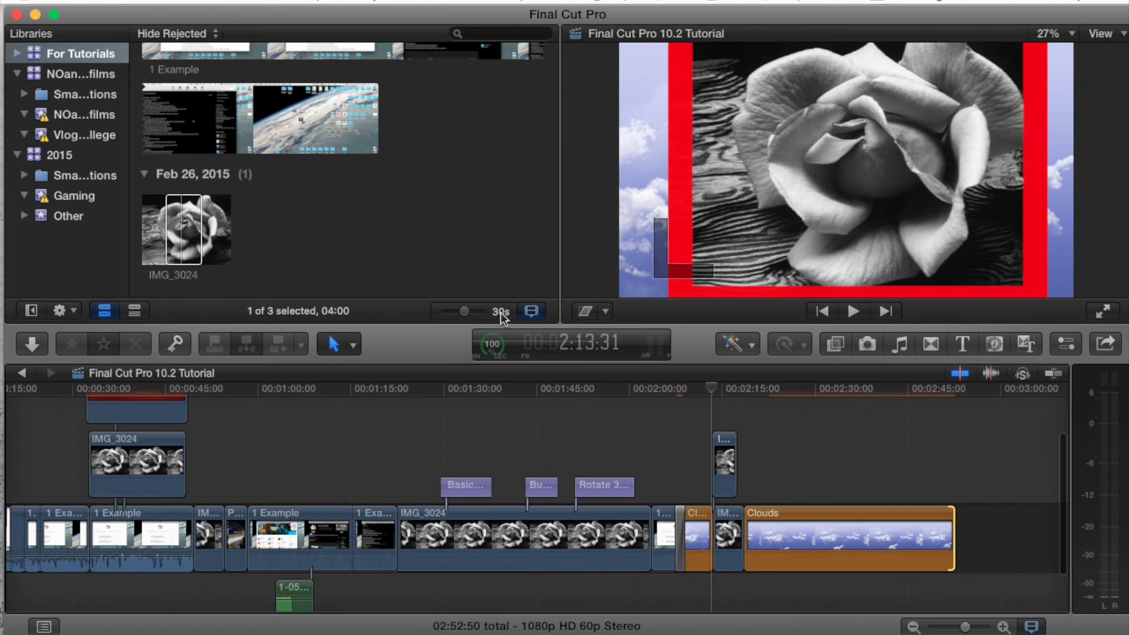
scroll(248, 111, up, 2)
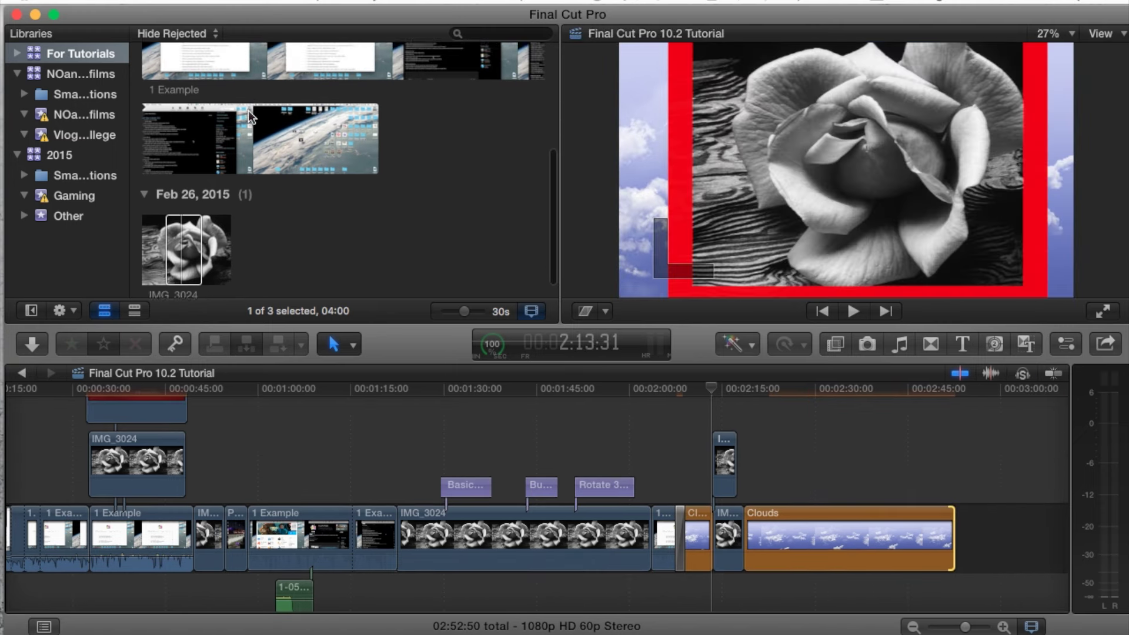
Step: Look through the For Tutorials library's clips and project and the timeline around the long Clouds clip
click(227, 234)
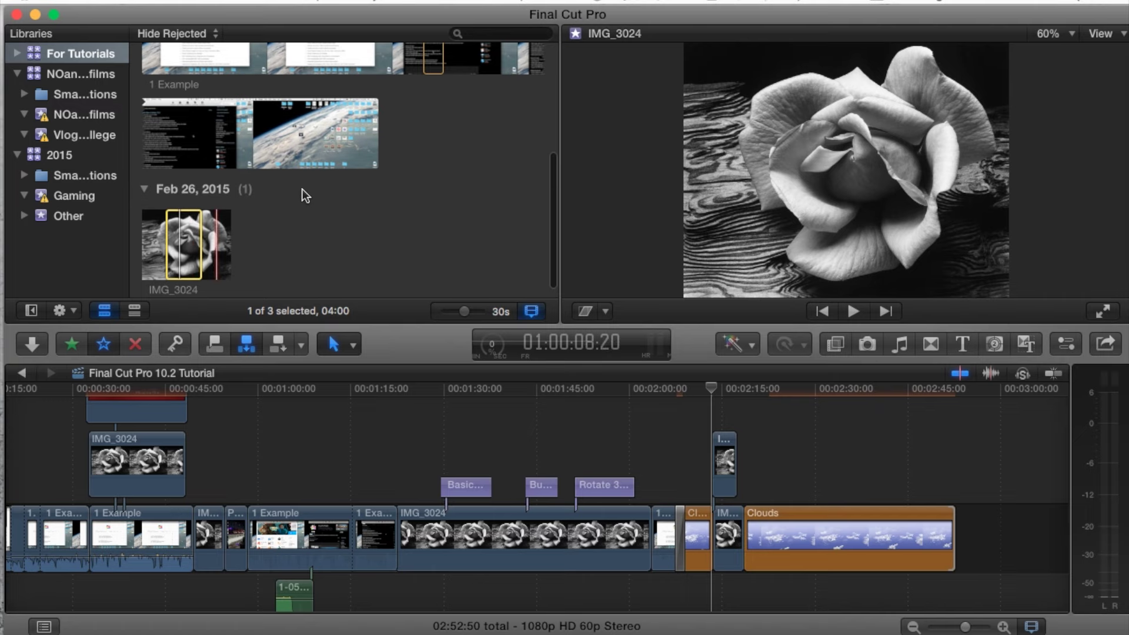
click(569, 489)
scroll(569, 488, right, 2)
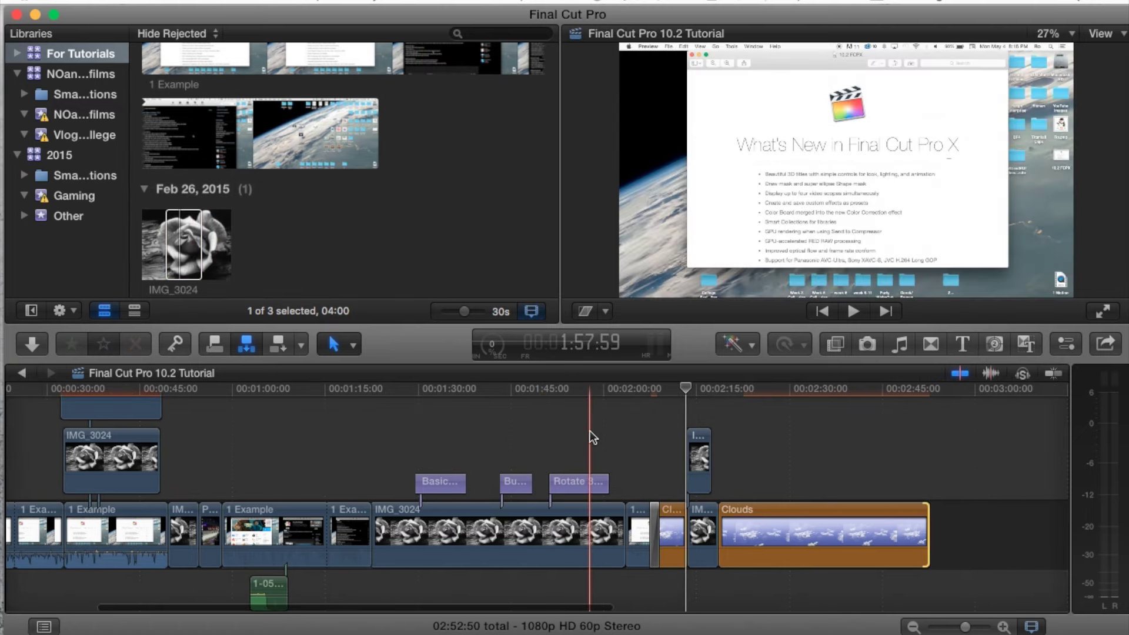
scroll(514, 457, left, 2)
scroll(276, 175, up, 5)
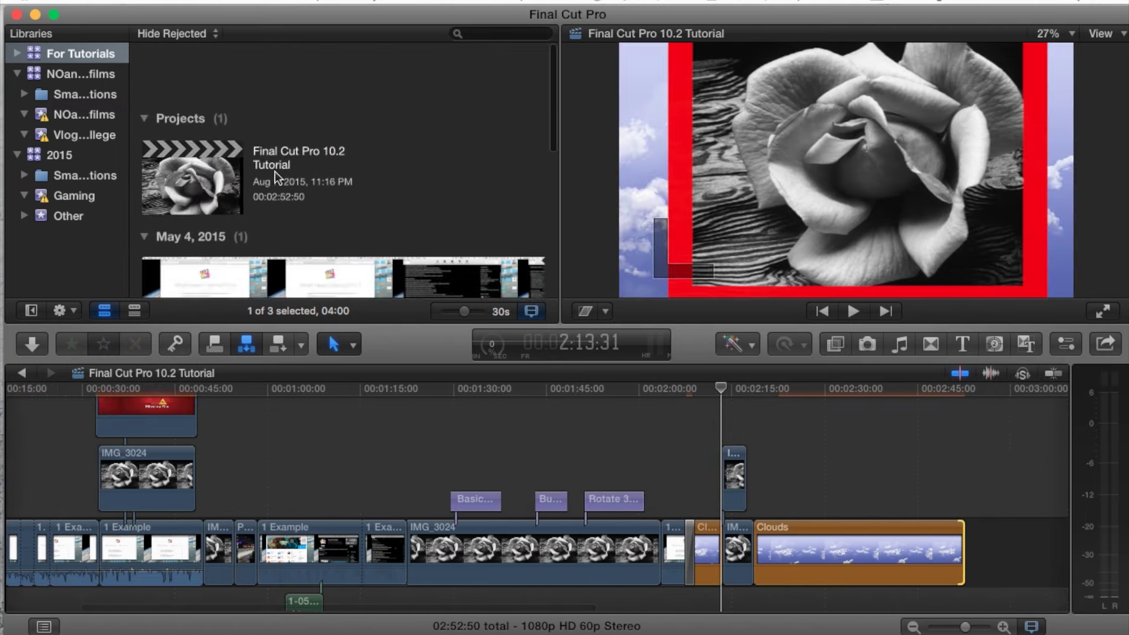
click(195, 141)
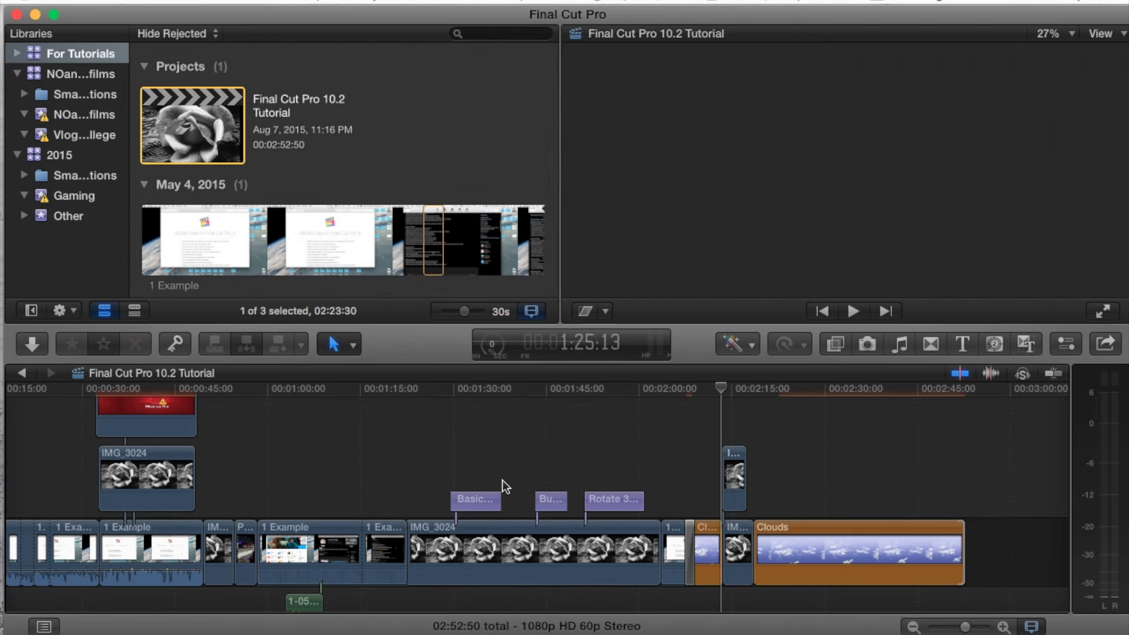
scroll(570, 437, right, 2)
scroll(569, 438, right, 5)
click(620, 531)
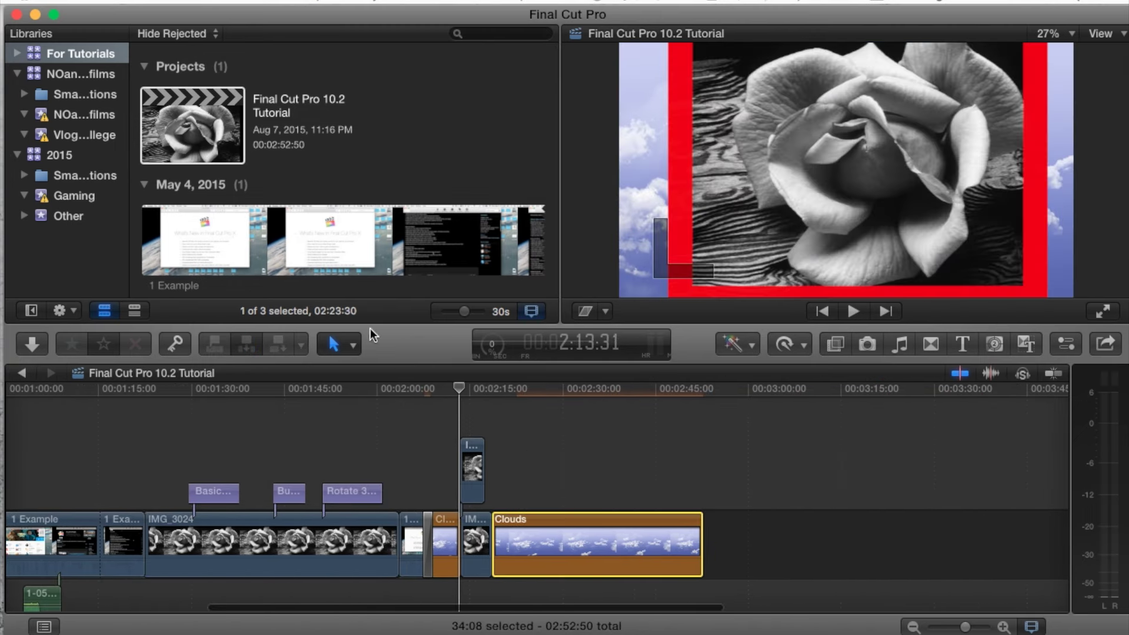
Step: Connect the four-second IMG_3024 selection above the long Clouds clip at about 2:40
scroll(366, 230, down, 2)
scroll(366, 229, down, 3)
scroll(290, 110, up, 1)
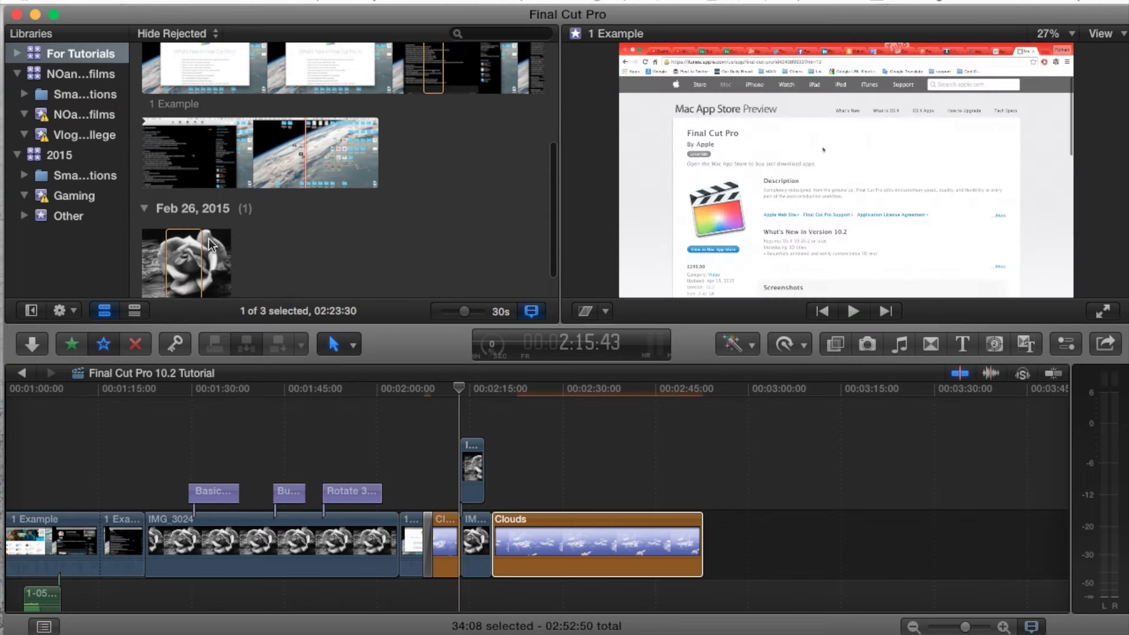
click(188, 268)
scroll(226, 202, down, 2)
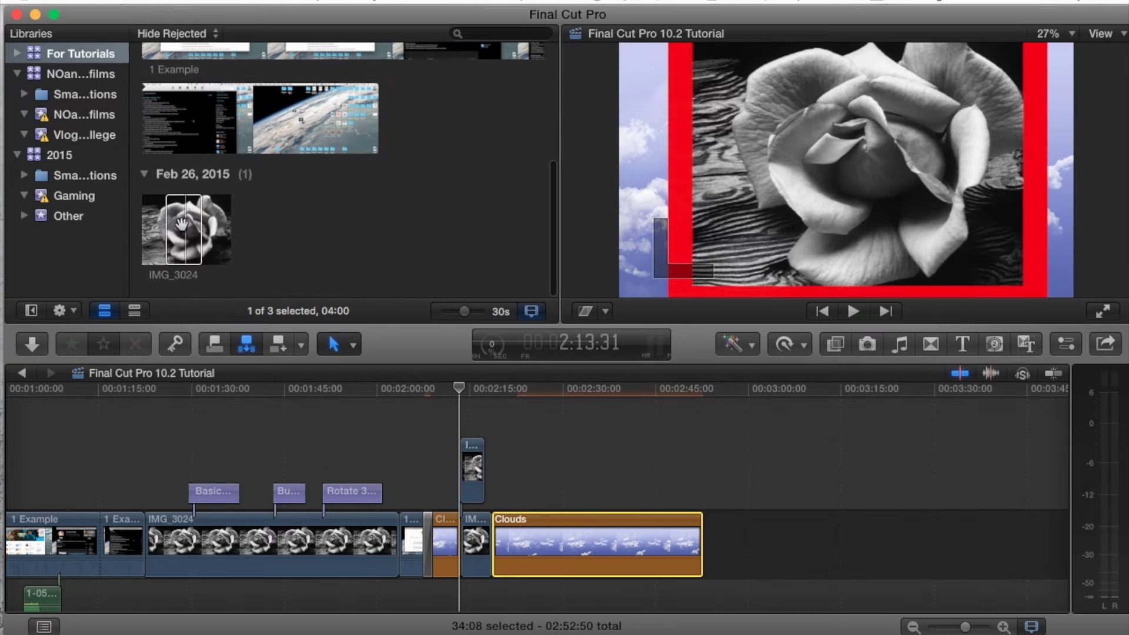
click(183, 224)
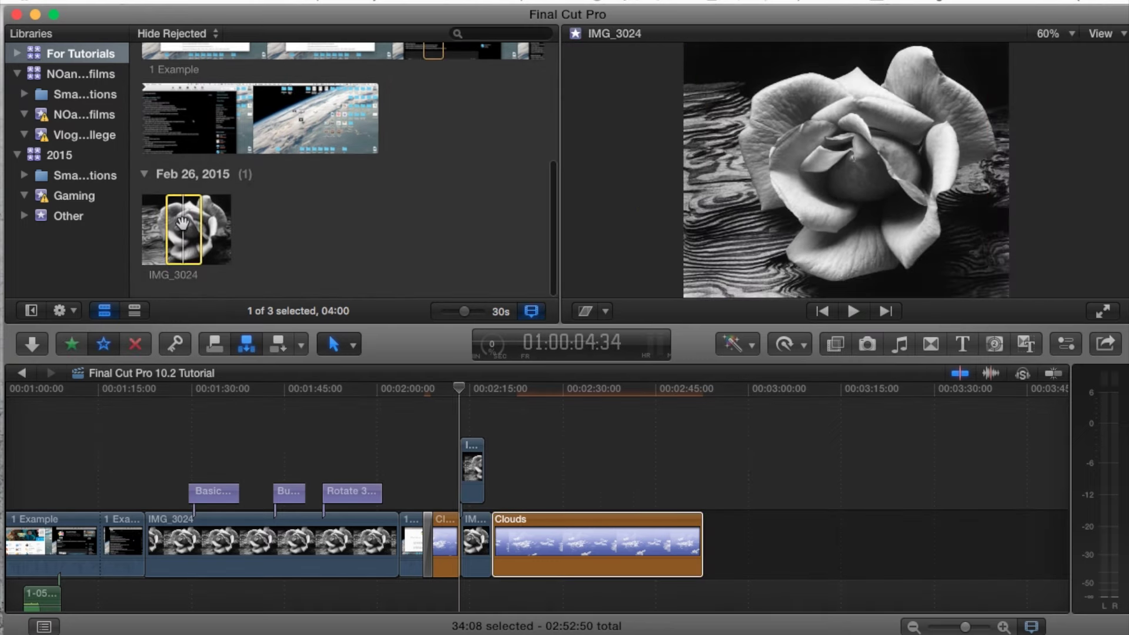
drag(191, 221, 634, 459)
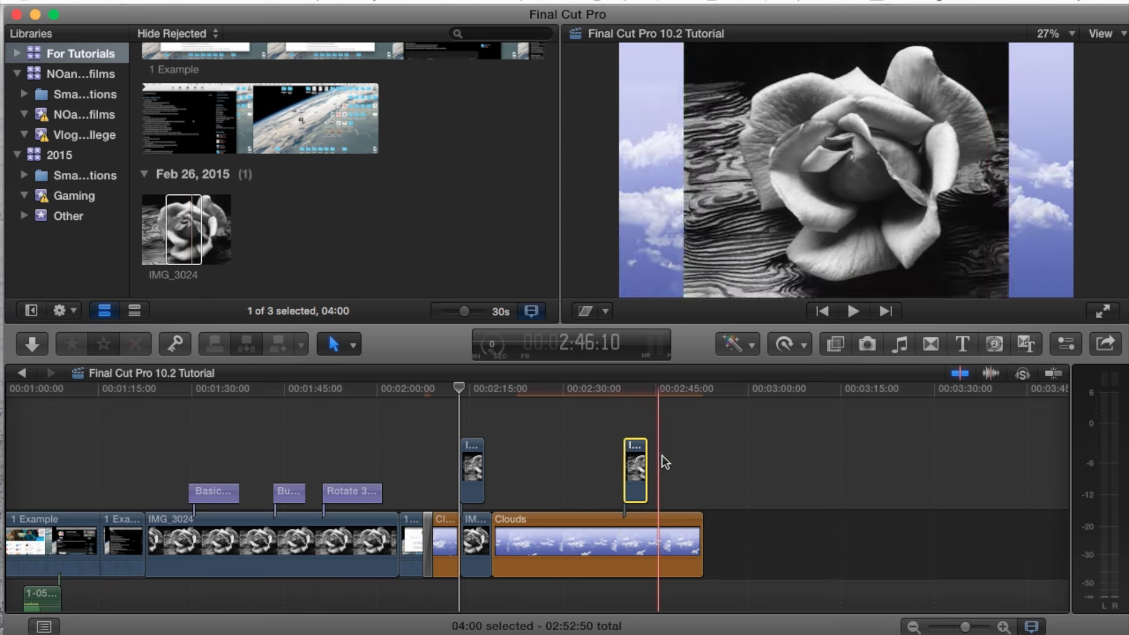
Step: Split the long Clouds clip at about 2:36
click(574, 513)
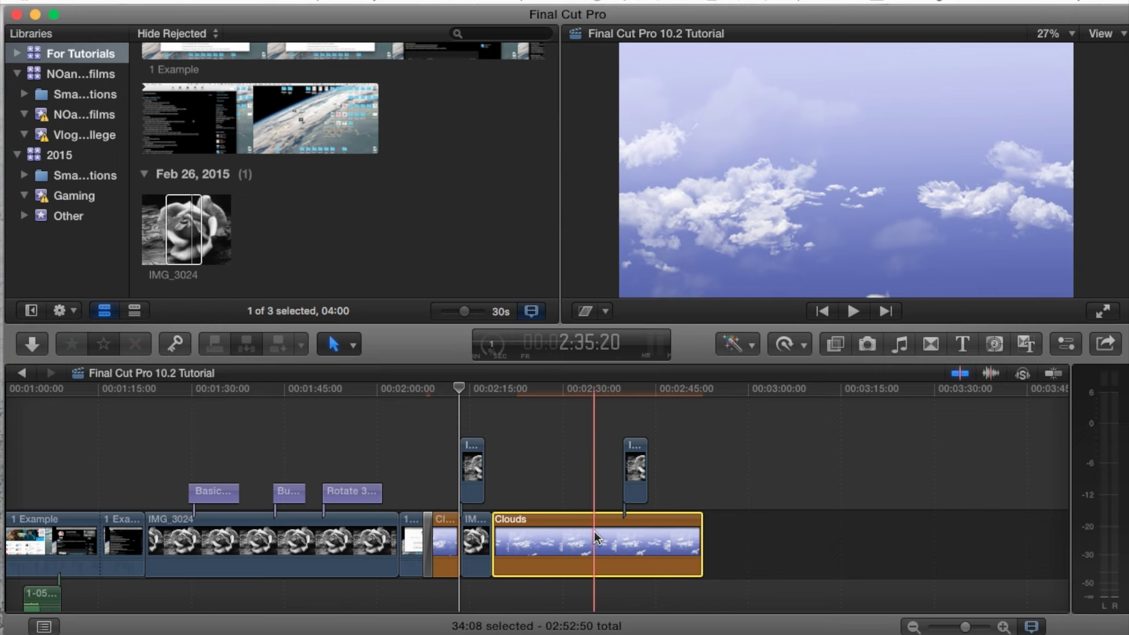
key(super+b)
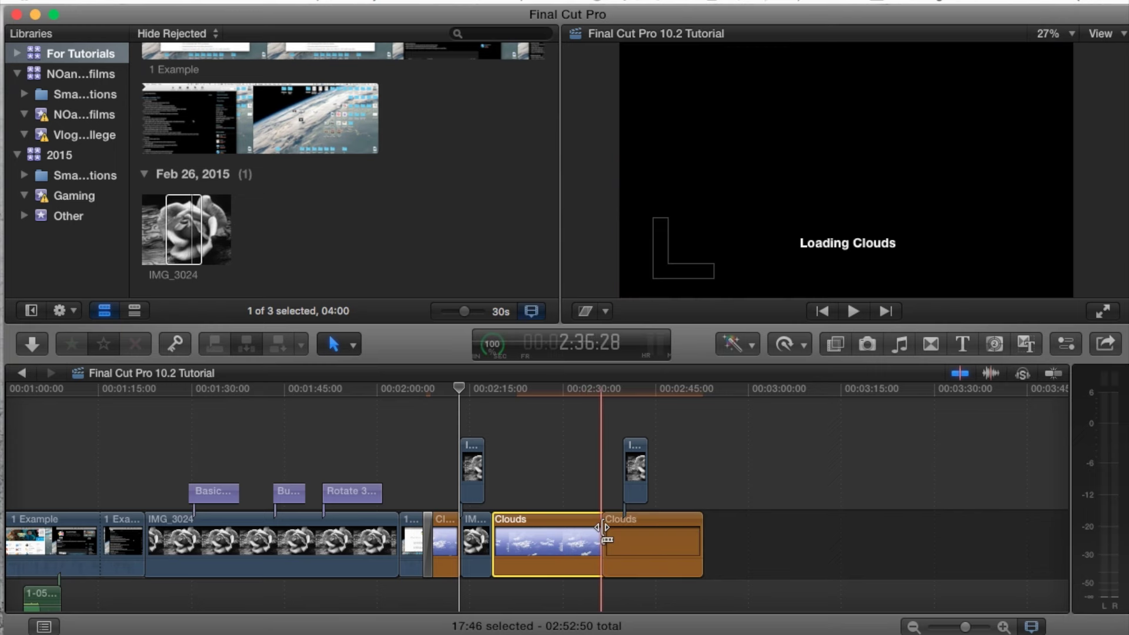
click(649, 520)
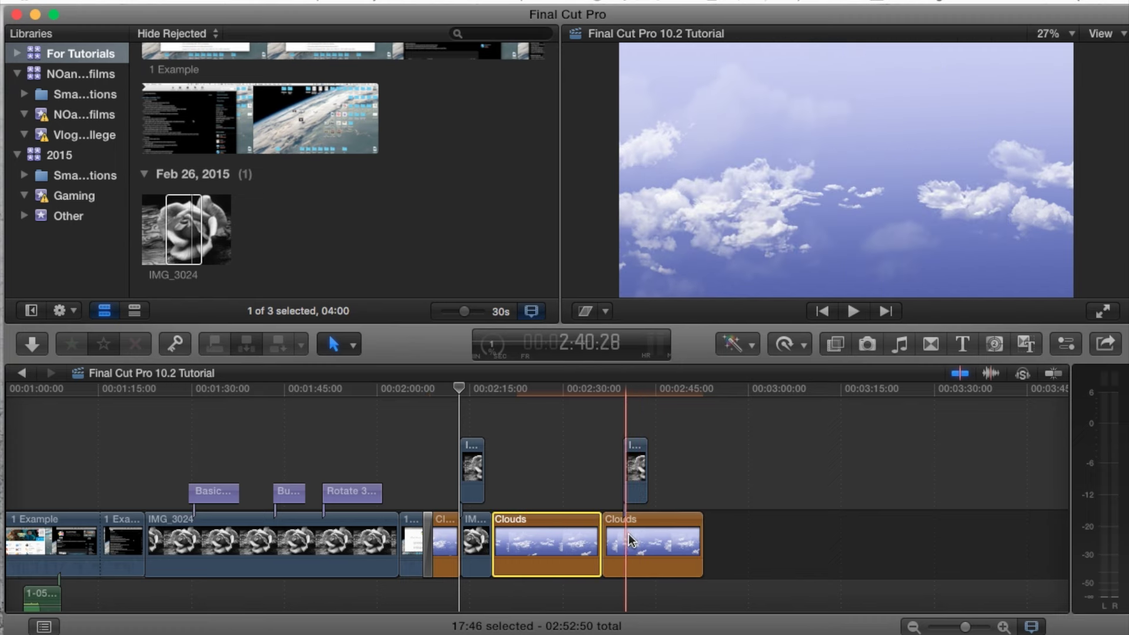
click(353, 345)
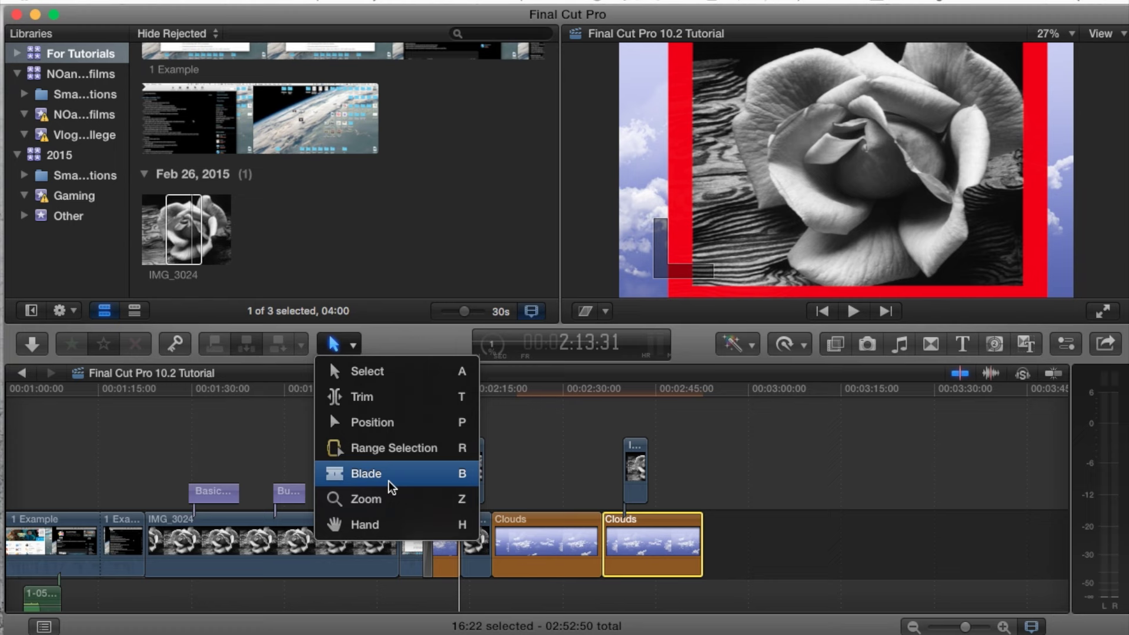
click(556, 495)
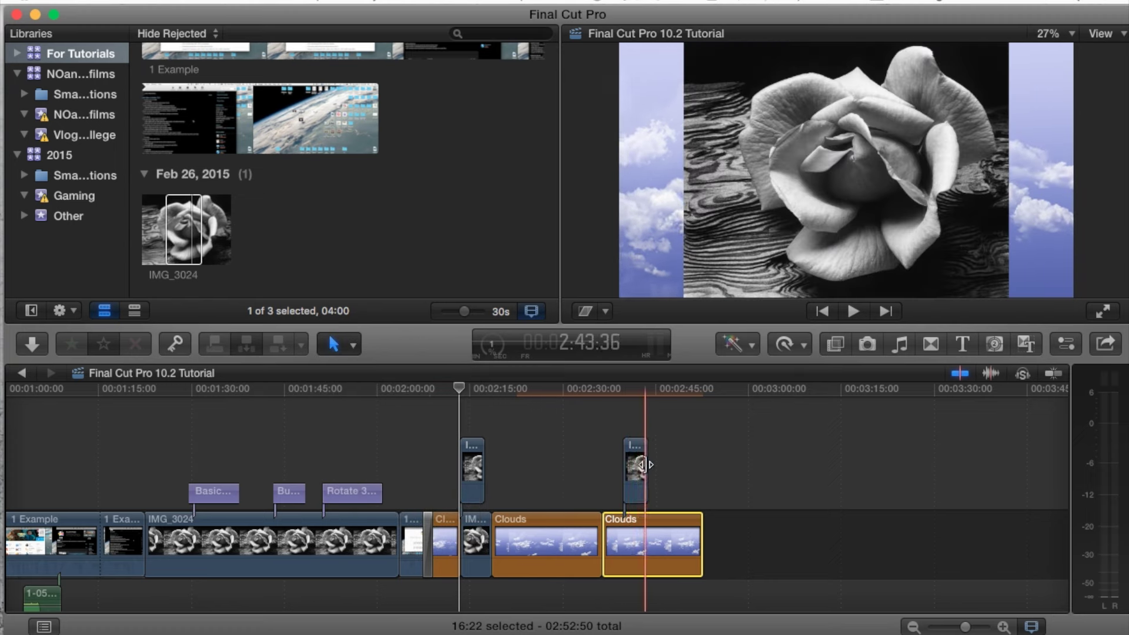
Step: Reposition the connected IMG_3024 clip earlier so it starts above the first Clouds half at about 2:35
drag(643, 465, 640, 469)
click(573, 529)
click(647, 535)
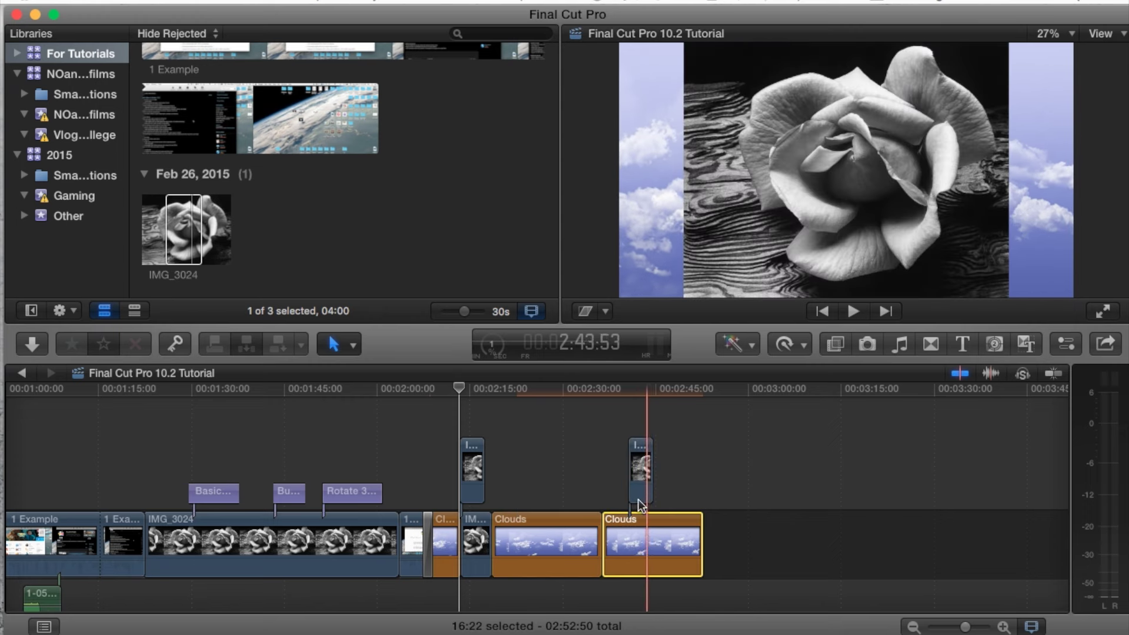
drag(637, 499, 644, 424)
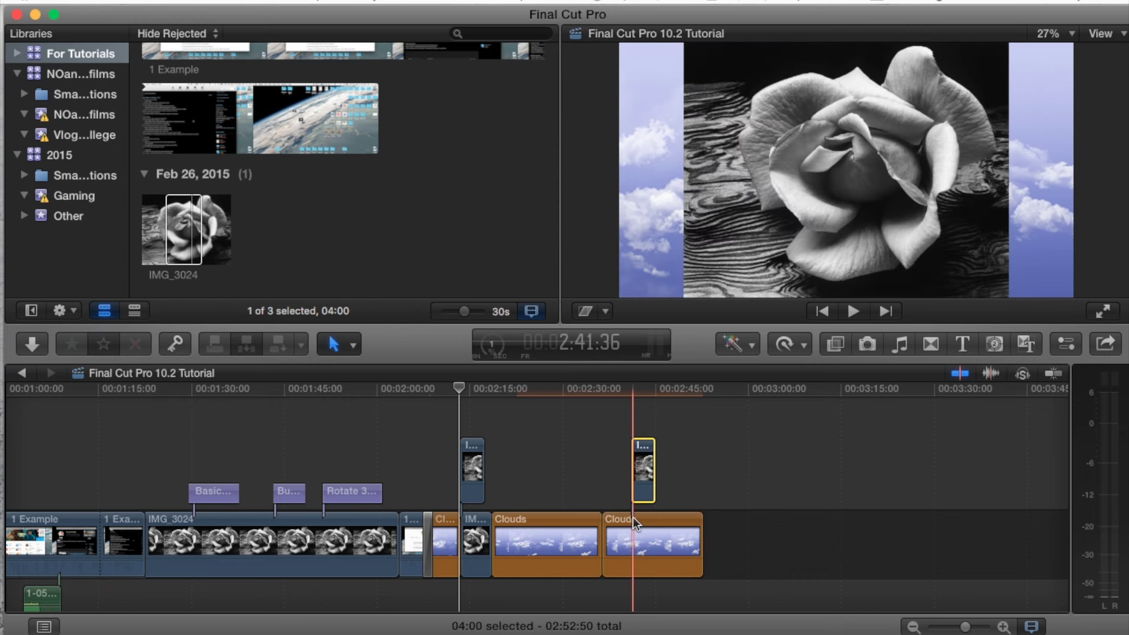
drag(647, 475, 607, 464)
click(637, 550)
click(641, 475)
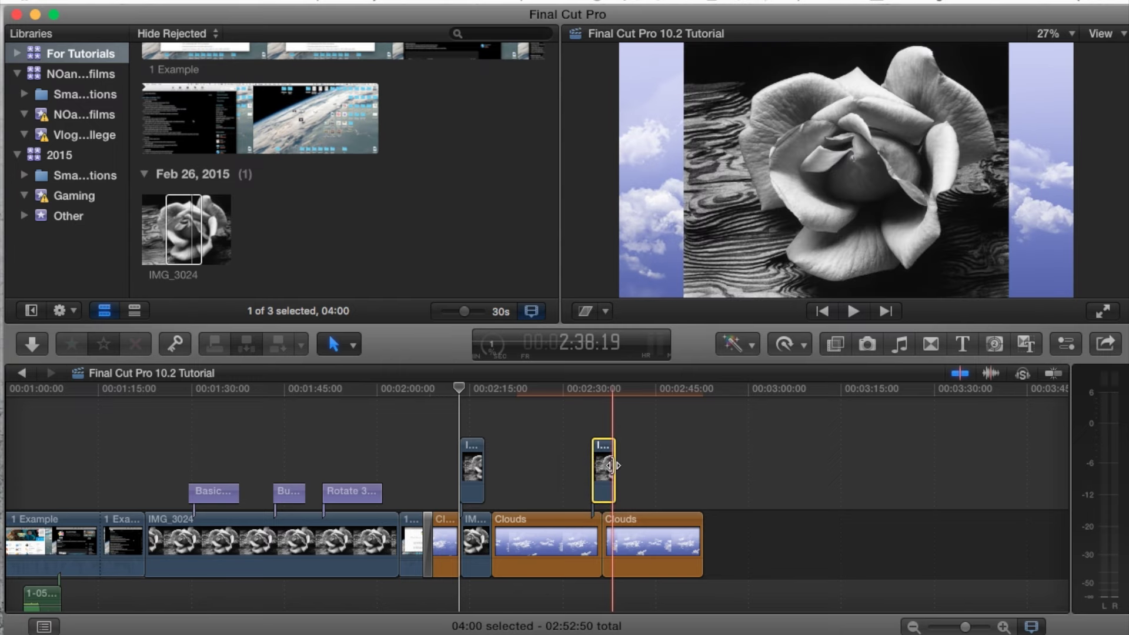
Step: Extend the end of the connected IMG_3024 clip to a duration of about 42 seconds
click(570, 527)
click(616, 477)
drag(619, 482, 850, 462)
Step: Move the extended IMG_3024 clip so it starts above the second Clouds half at about 2:41
click(619, 520)
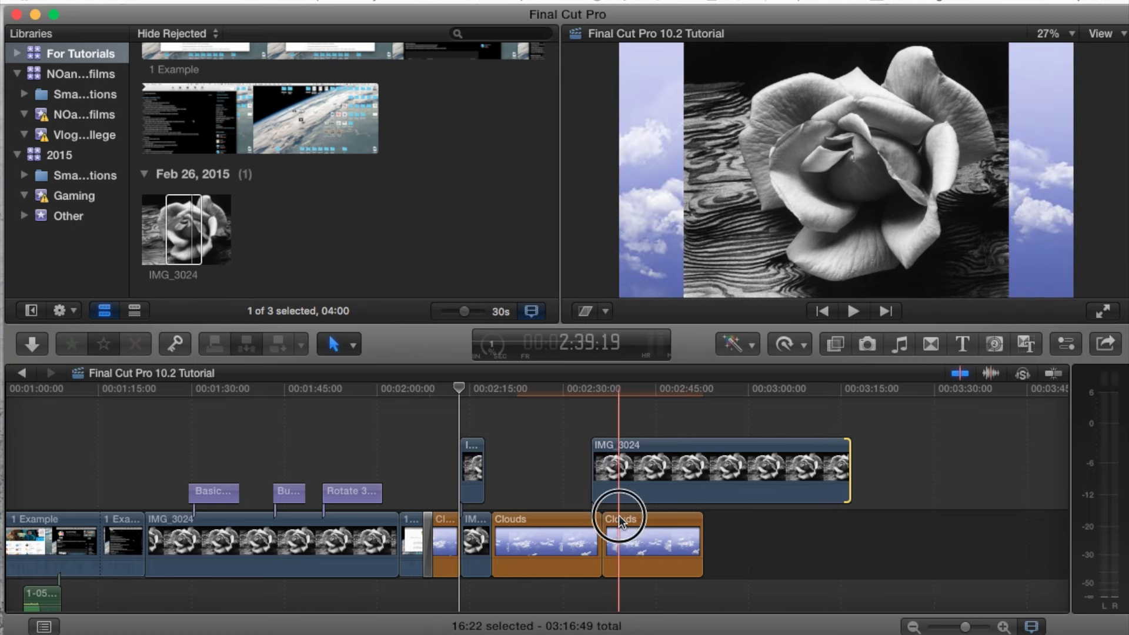
drag(623, 464, 651, 466)
click(647, 538)
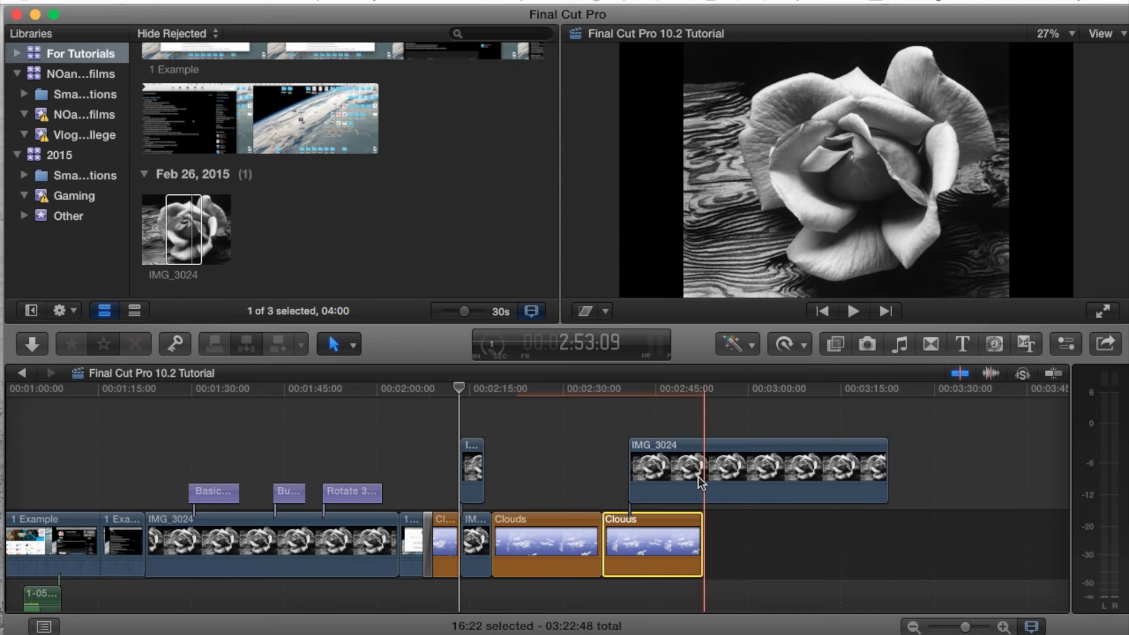
Step: Delete the second half of the split Clouds clip and undo the deletion
click(654, 541)
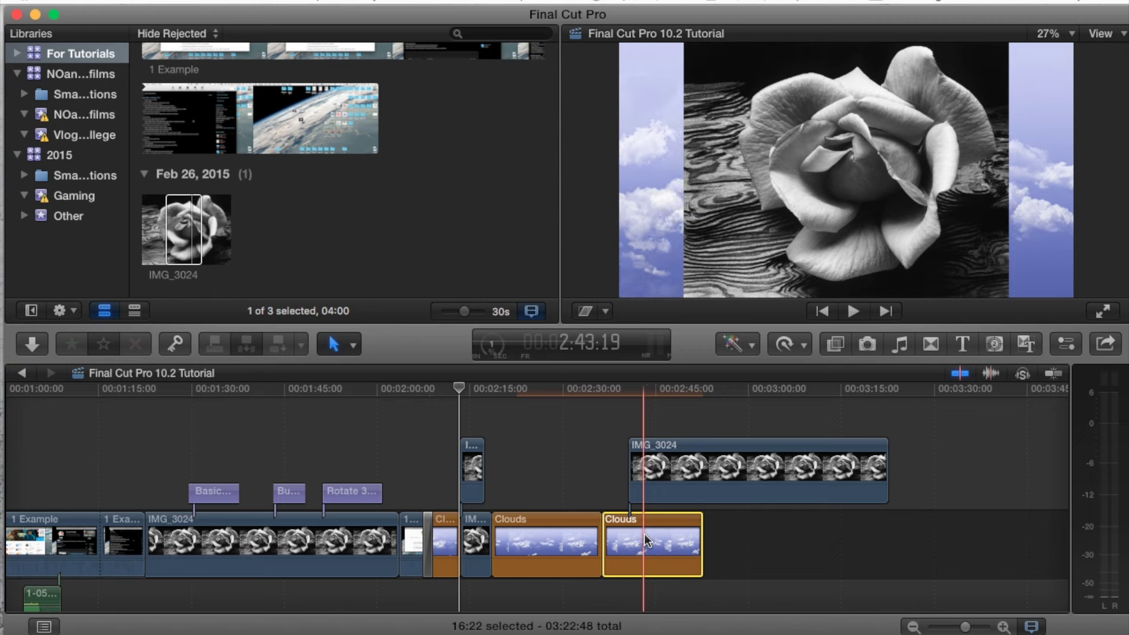
key(BackSpace)
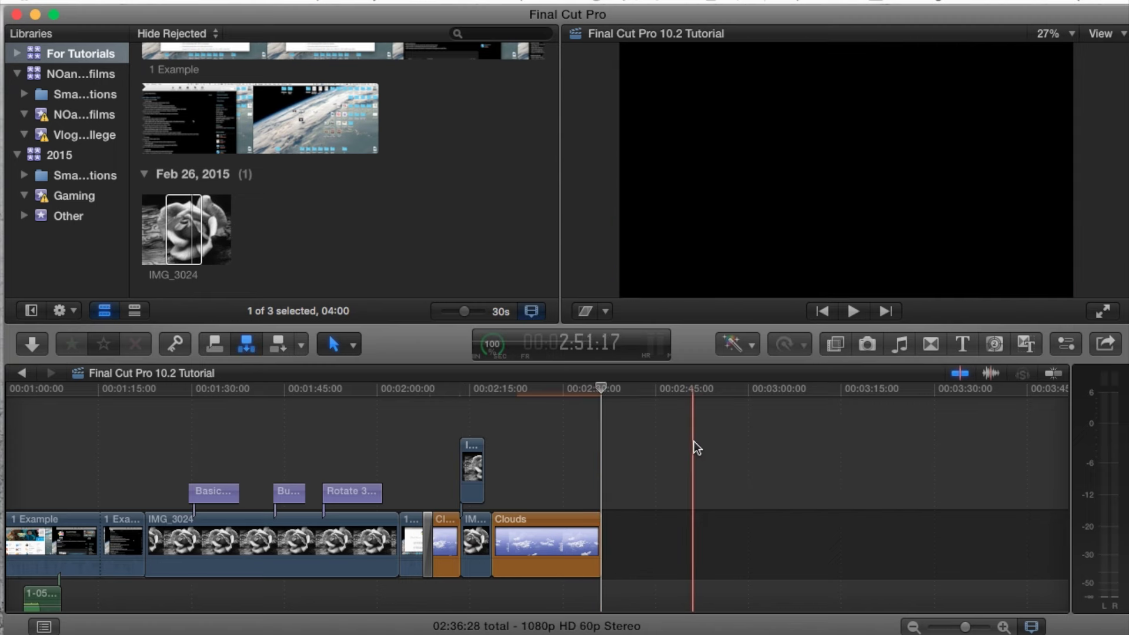
key(super+z)
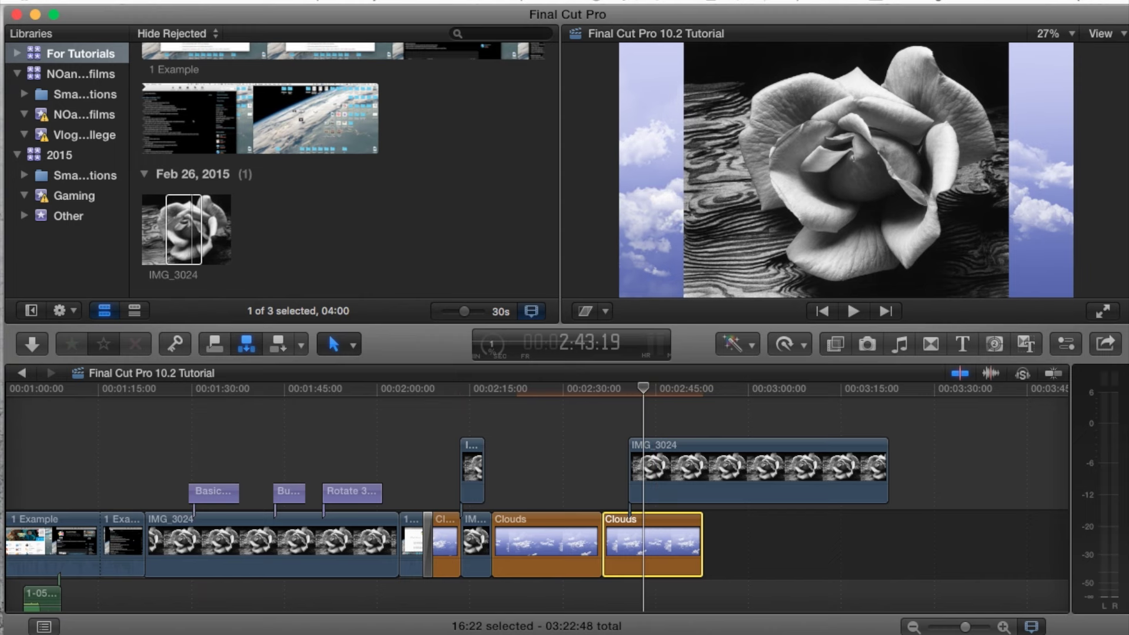
click(200, 1)
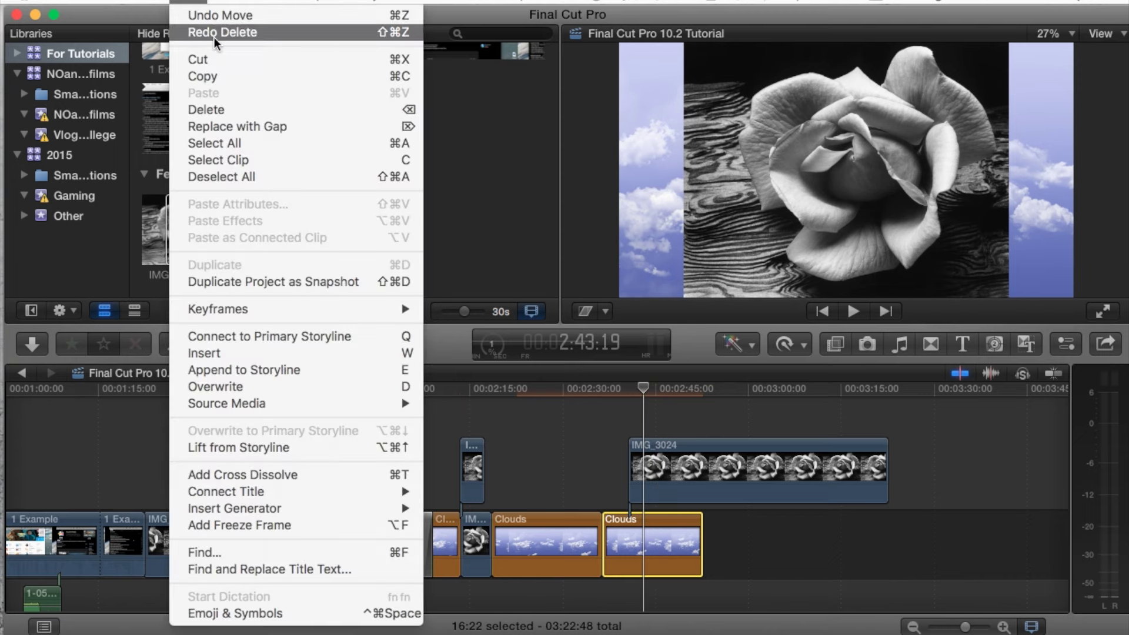
click(819, 544)
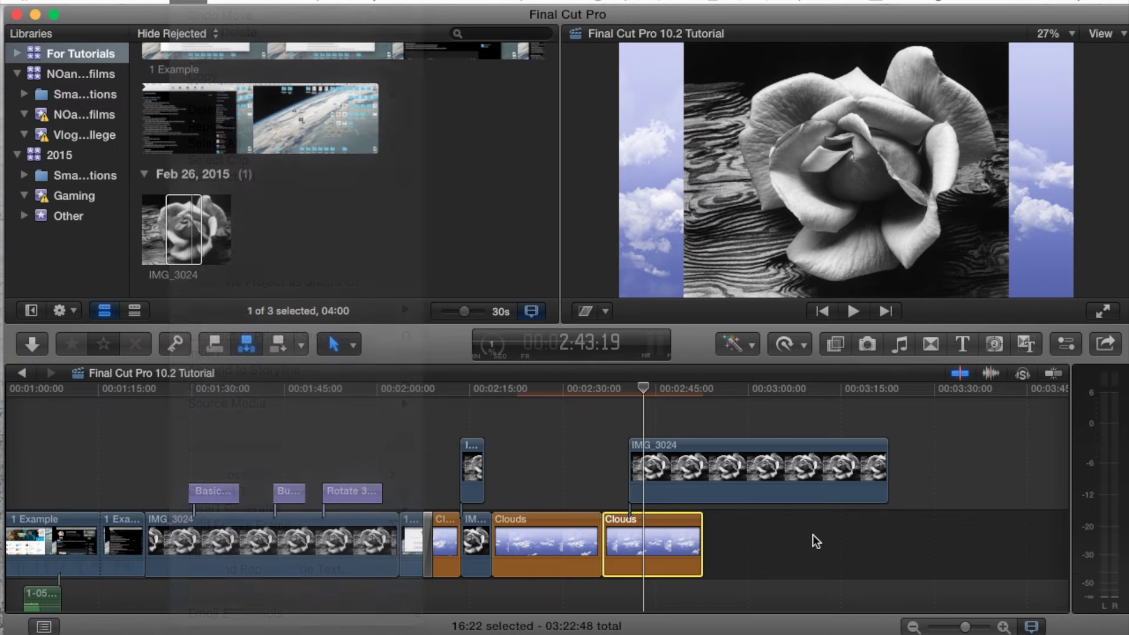
Step: Move the extended IMG_3024 clip back to start above the first Clouds half at about 2:33
click(664, 470)
drag(664, 471, 622, 471)
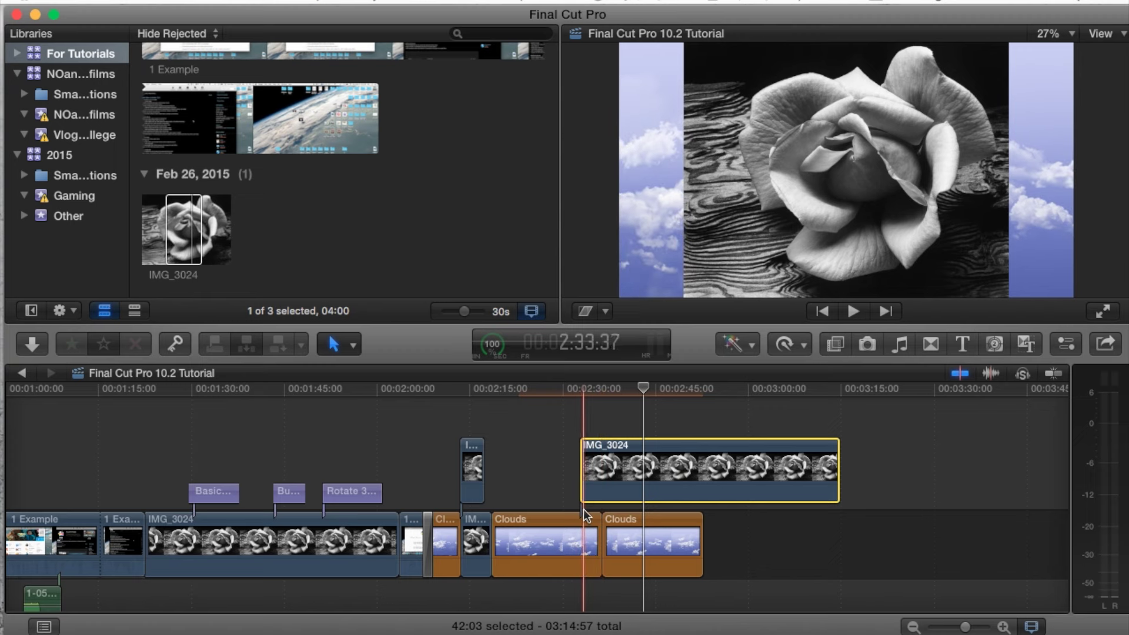
click(579, 510)
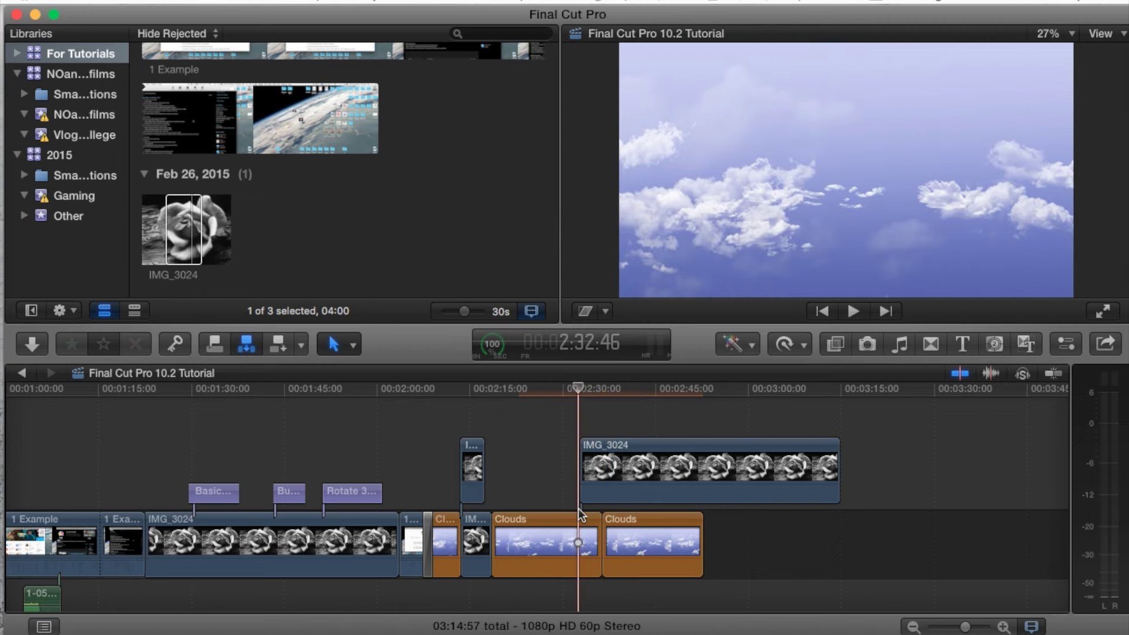
Step: Delete both halves of the split Clouds clip one after the other, starting with the second, and undo both deletions
click(547, 505)
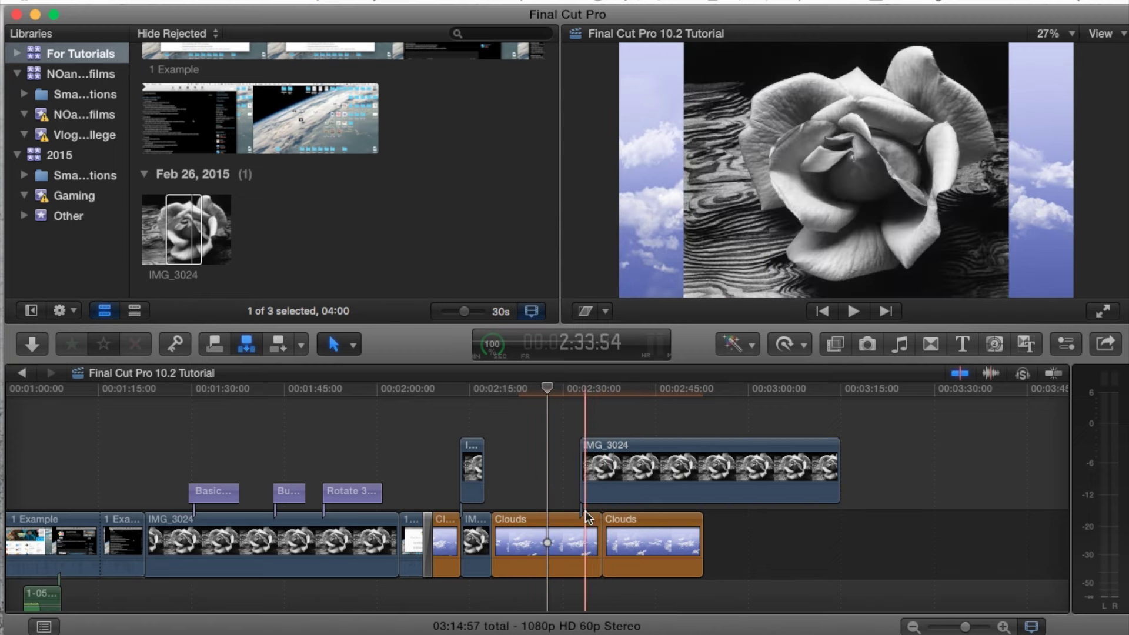
click(658, 535)
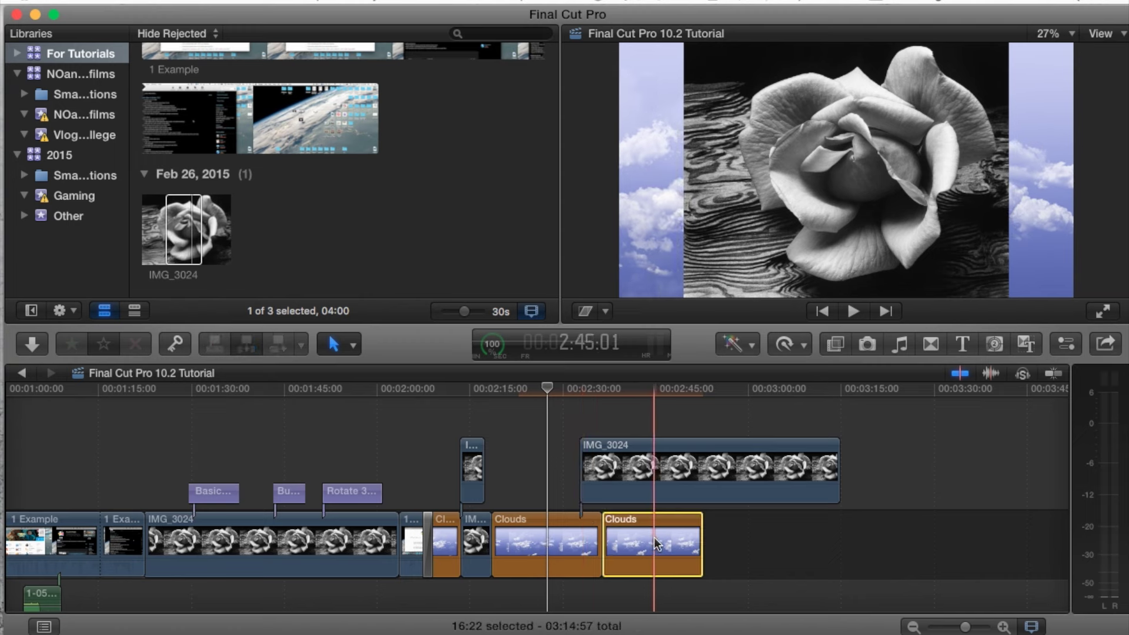
key(Delete)
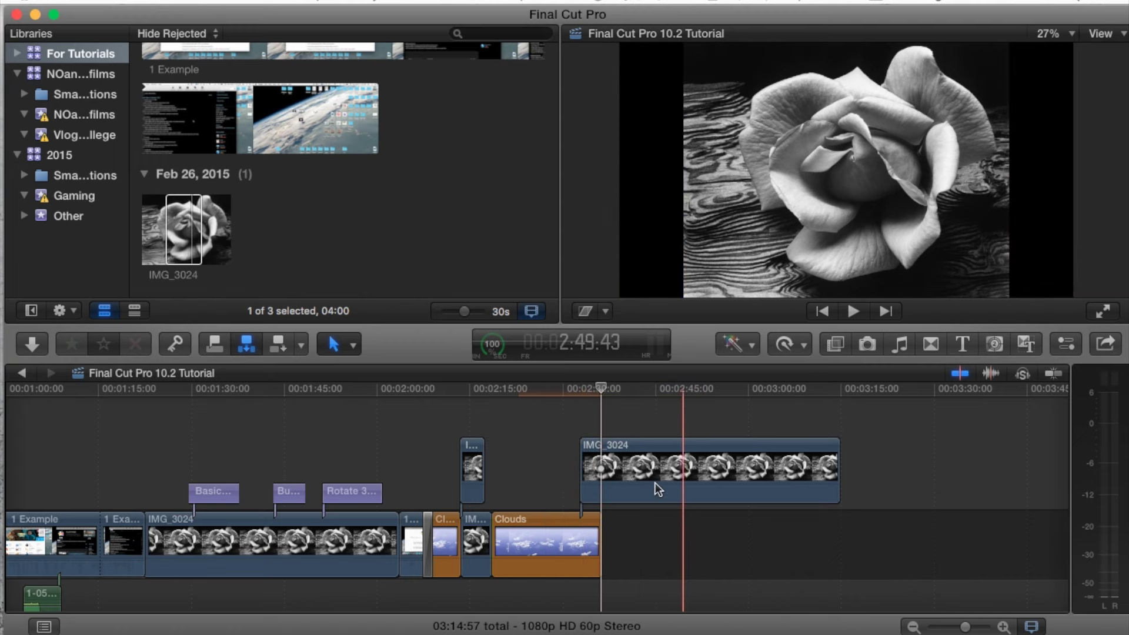
click(674, 470)
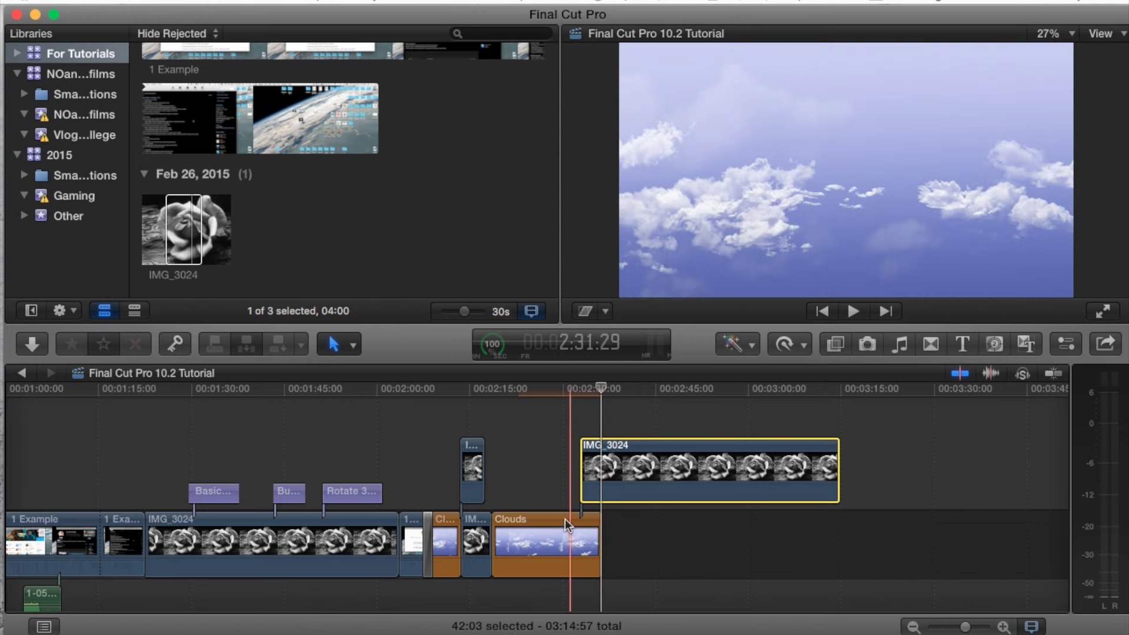
click(550, 550)
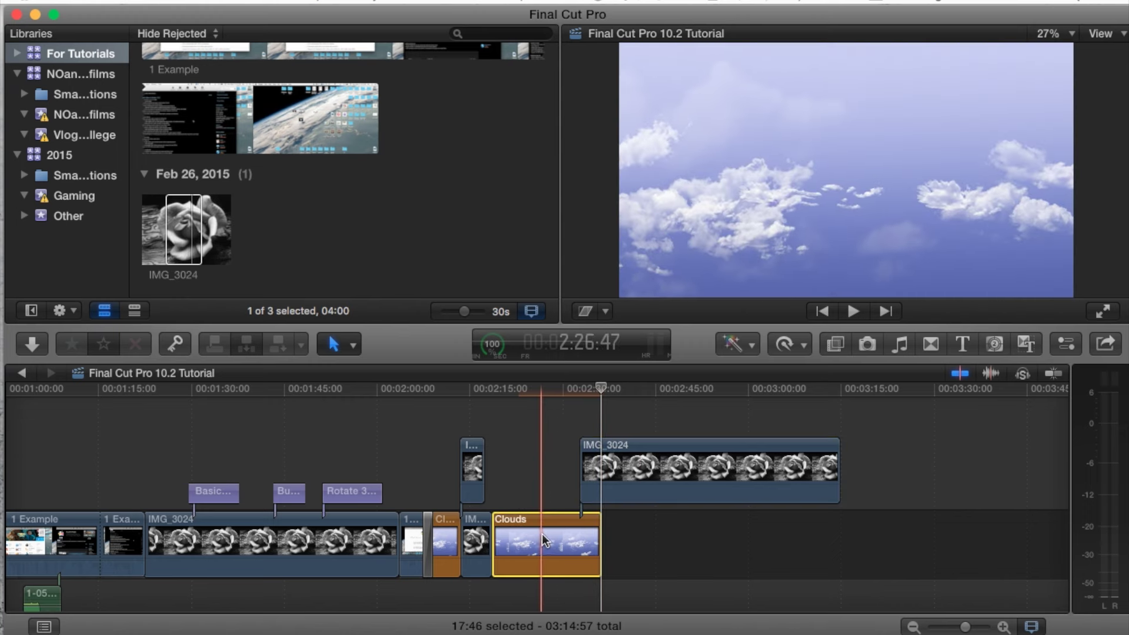
key(Delete)
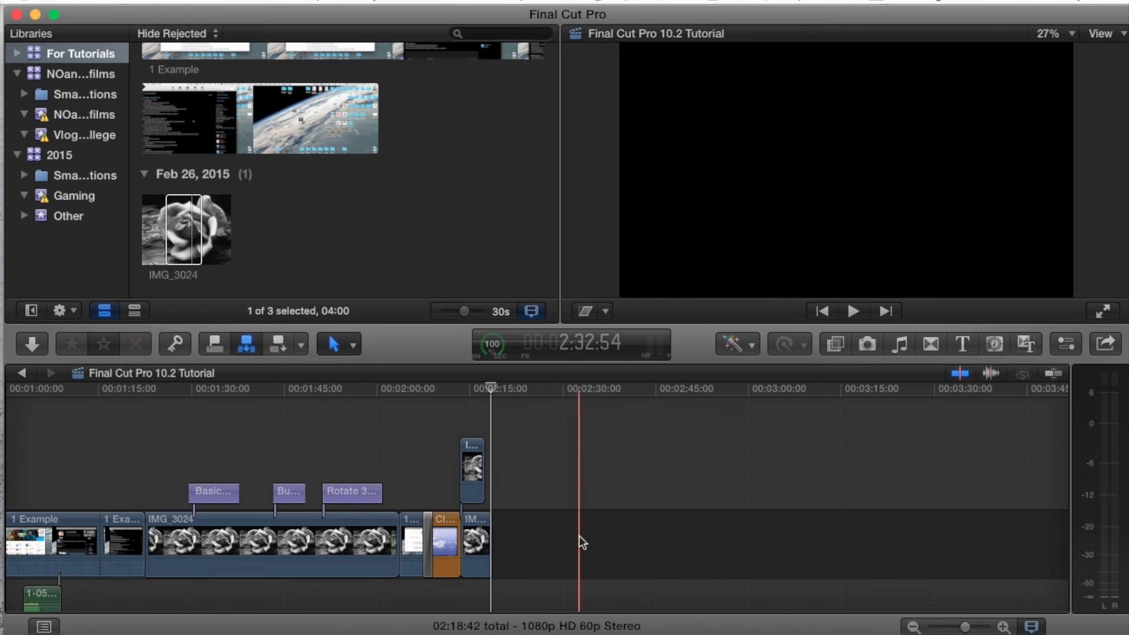
key(super+z)
key(super+v)
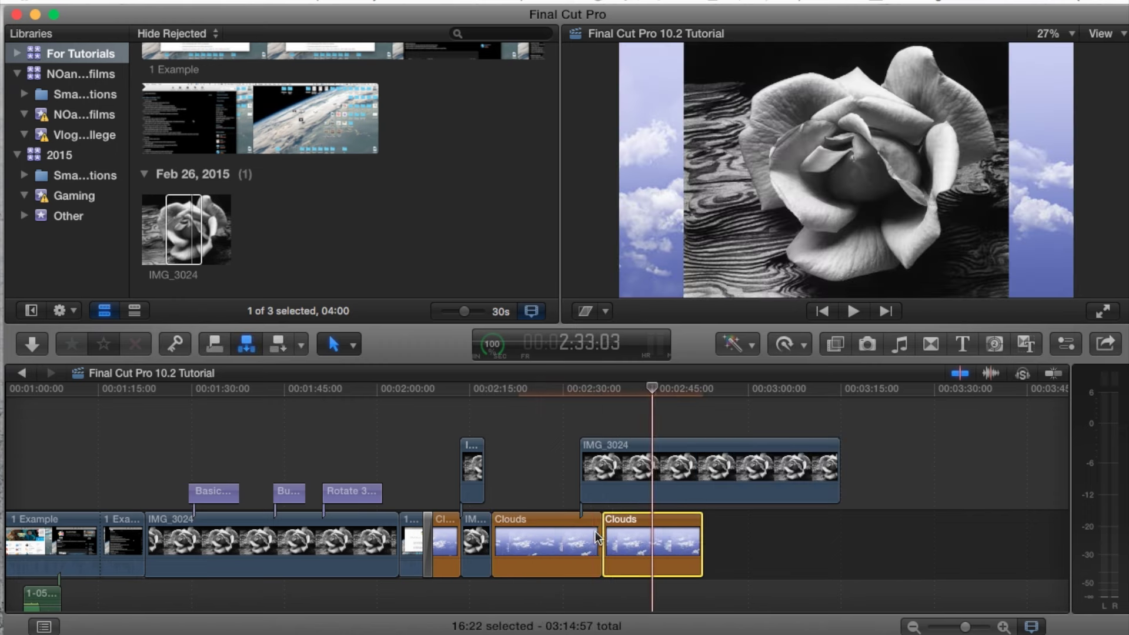
click(722, 519)
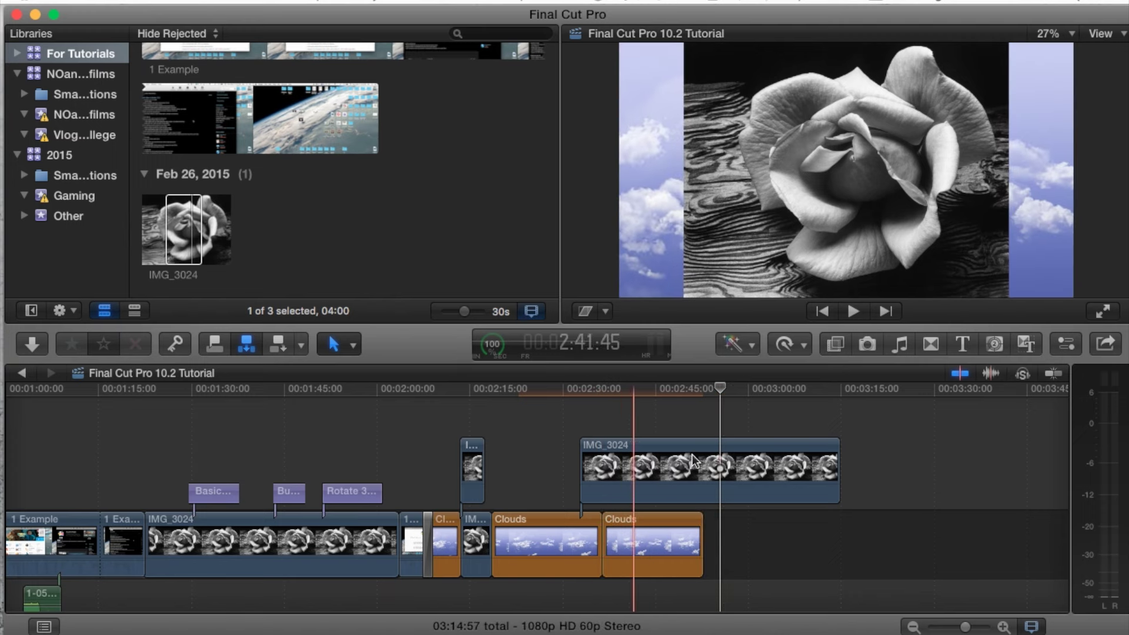
Step: Replace the long connected IMG_3024 clip with a range of about 6 seconds from the 1 Example browser clip
scroll(767, 435, left, 2)
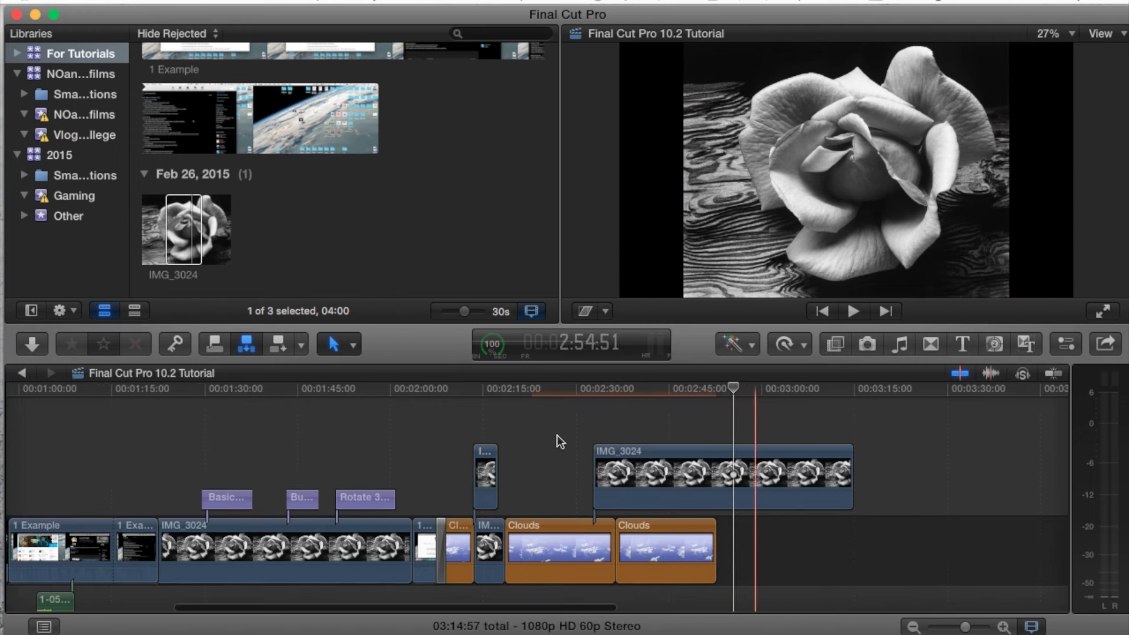
click(177, 219)
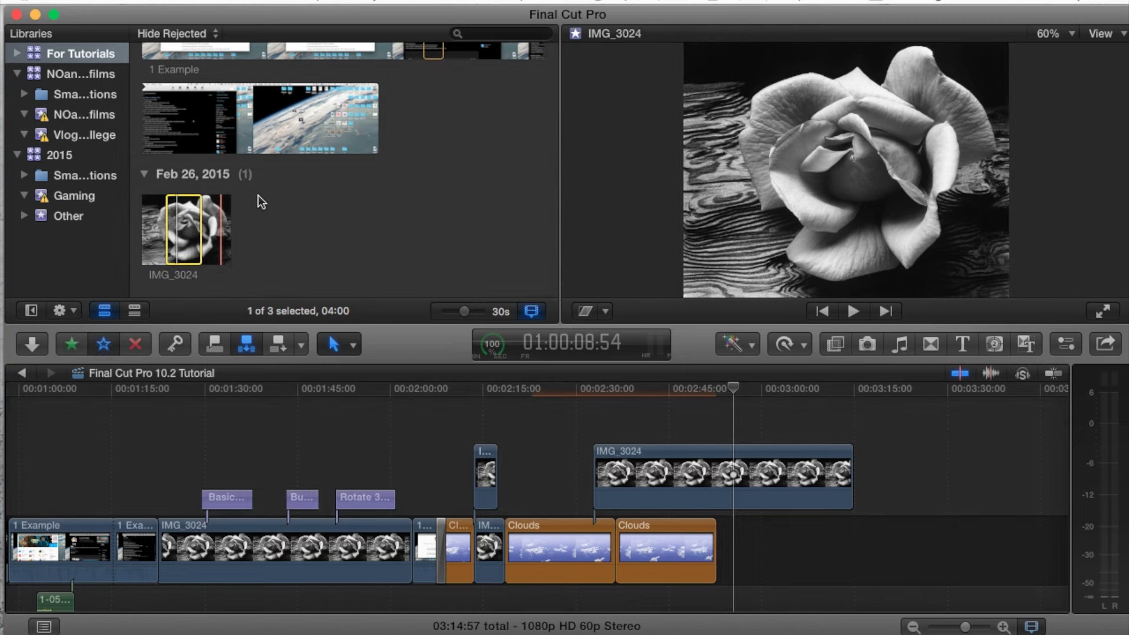
scroll(259, 195, up, 2)
drag(281, 158, 668, 467)
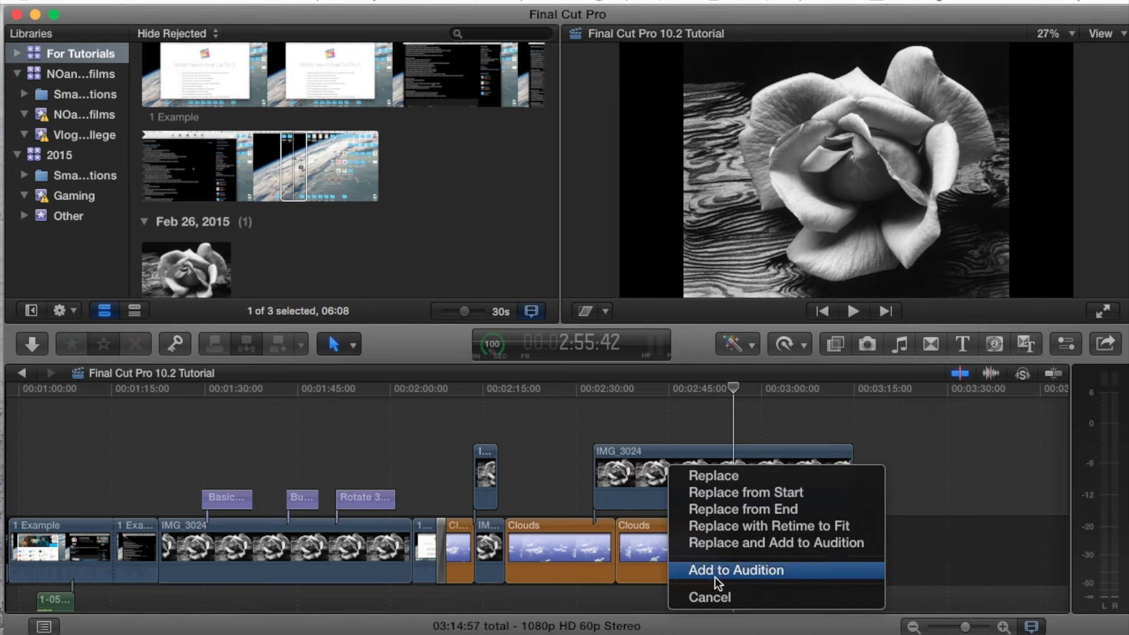
click(714, 476)
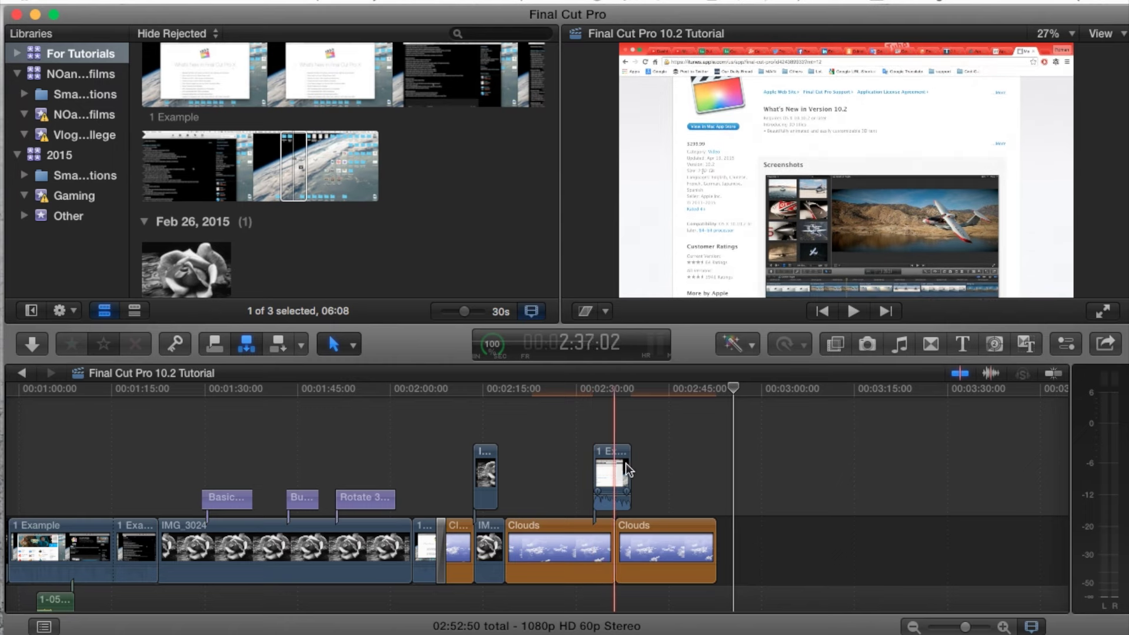
Step: Extend the end of the connected 1 Example clip to a duration of about 19:40, ending near the end of the second Clouds half
click(619, 462)
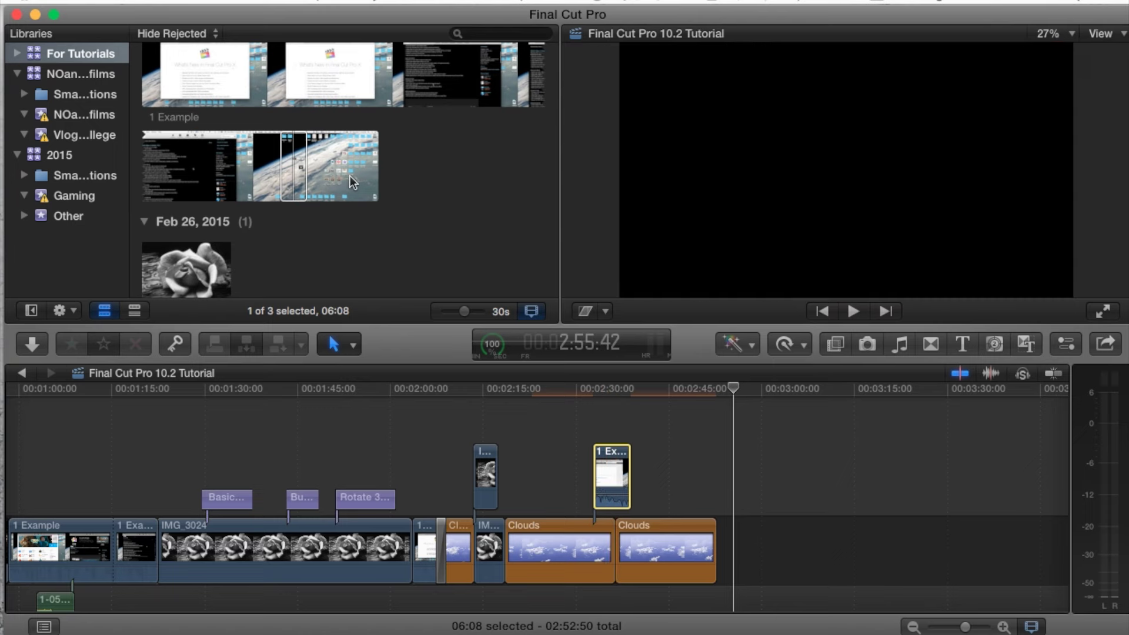
click(296, 160)
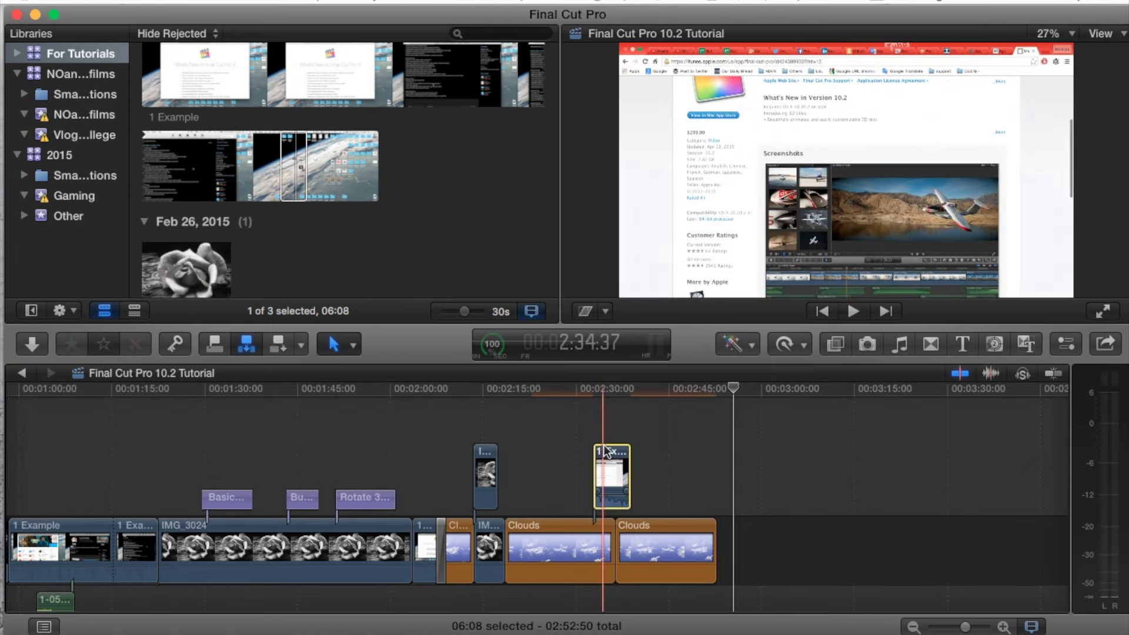
click(611, 465)
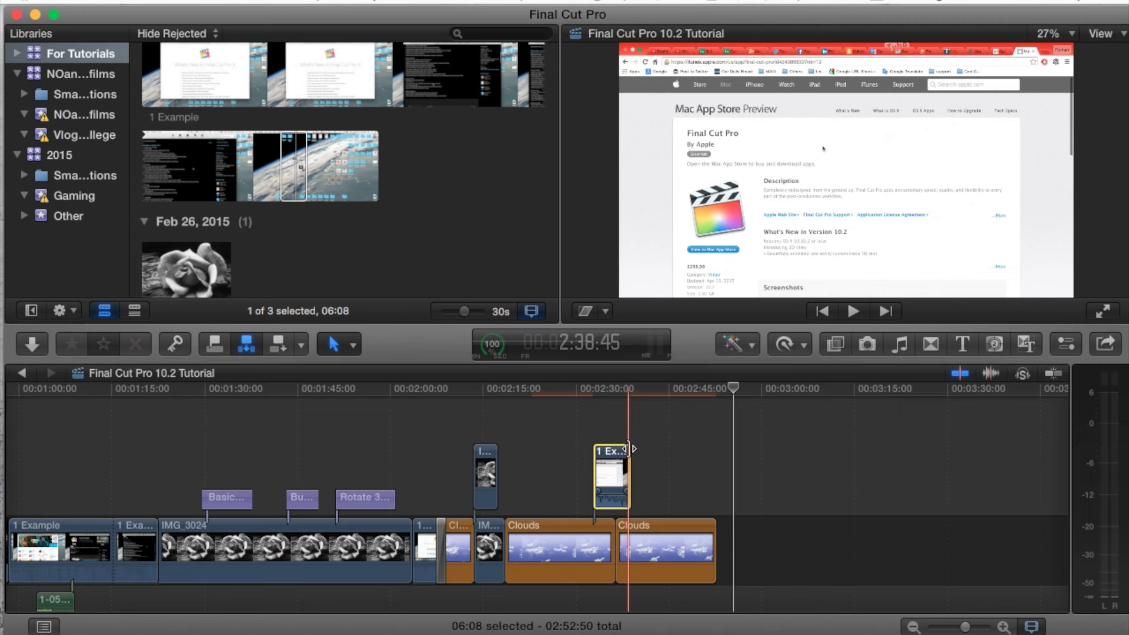
drag(633, 450, 713, 435)
click(685, 483)
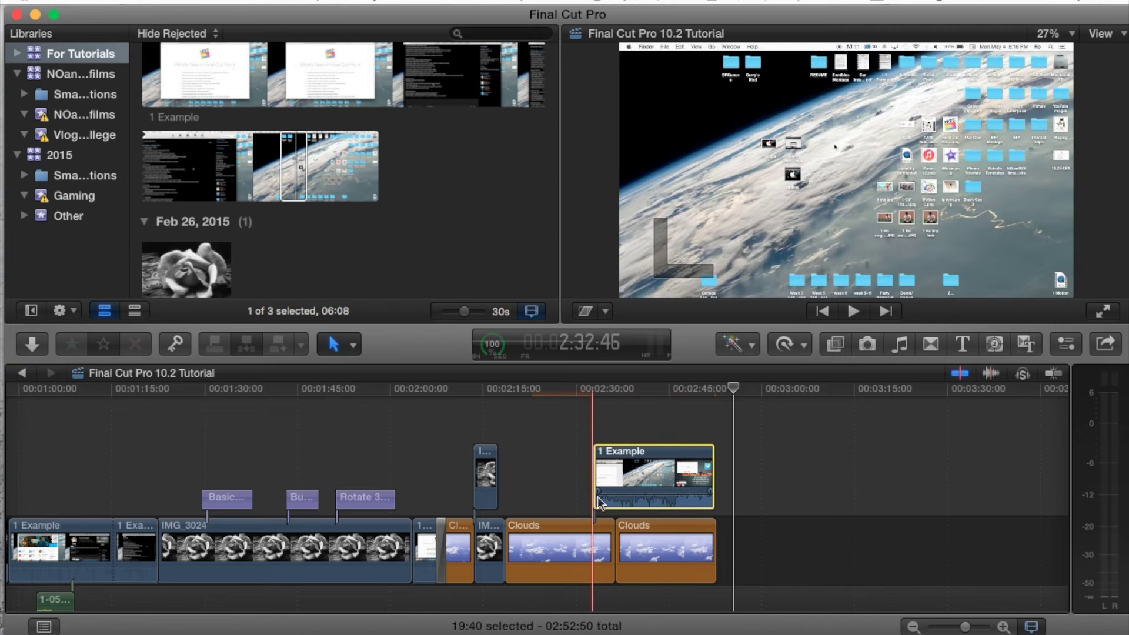
Step: Add the 4-second IMG_3024 range from the browser as a connected clip above 1 Example at about 2:46
scroll(641, 477, up, 3)
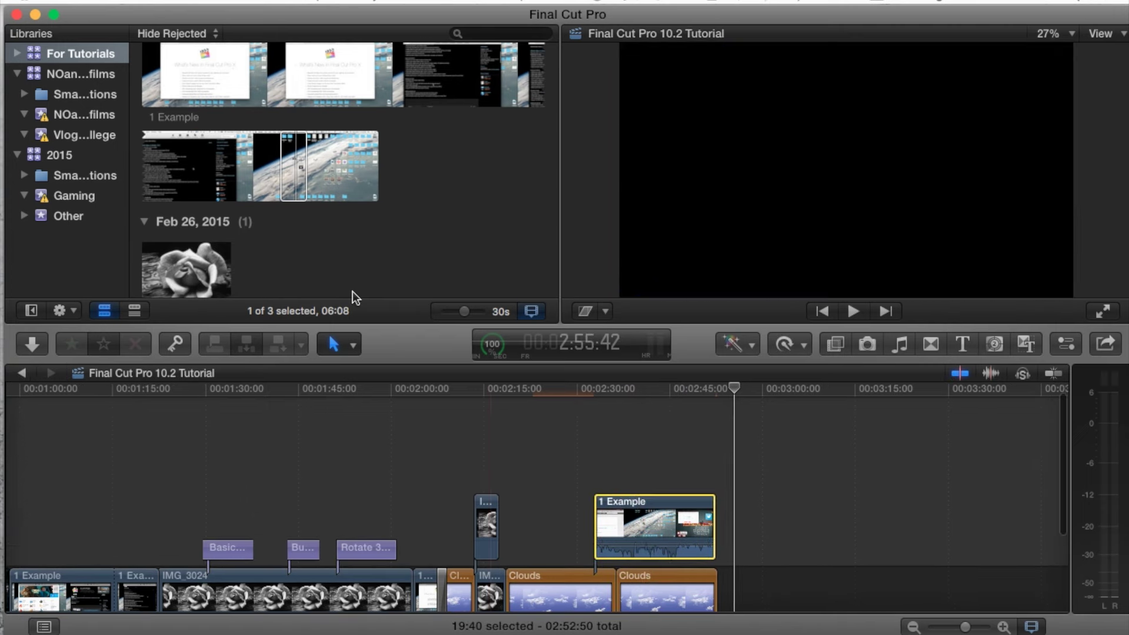
scroll(263, 271, down, 2)
click(189, 221)
drag(190, 220, 685, 432)
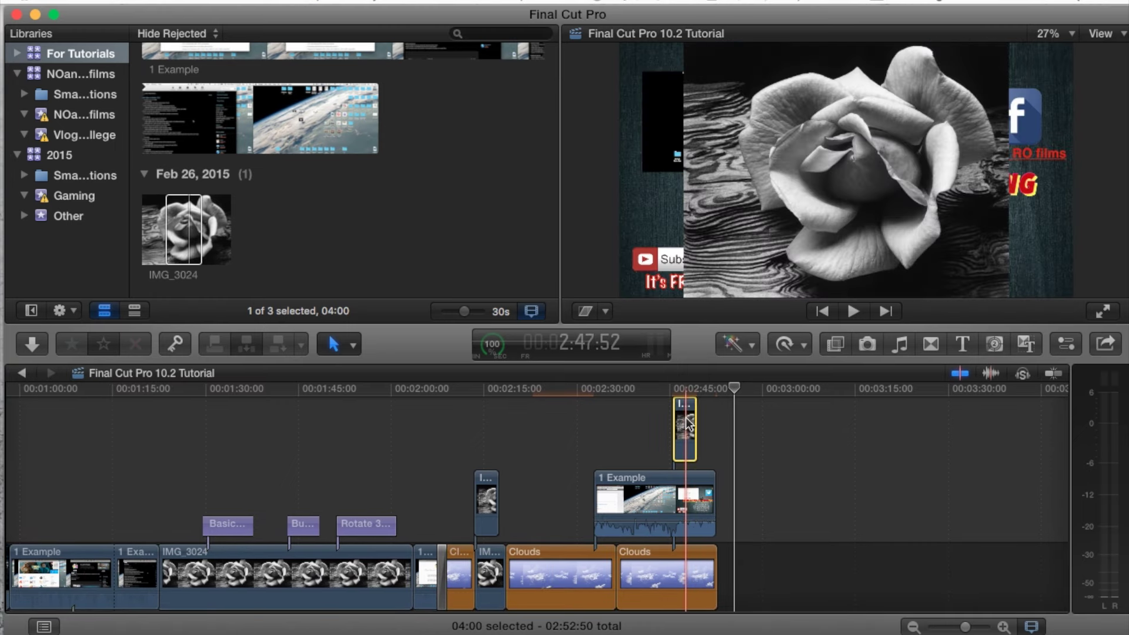
Step: Delete the second Clouds half beneath the stacked IMG_3024 and 1 Example clips, and undo the deletion
click(673, 580)
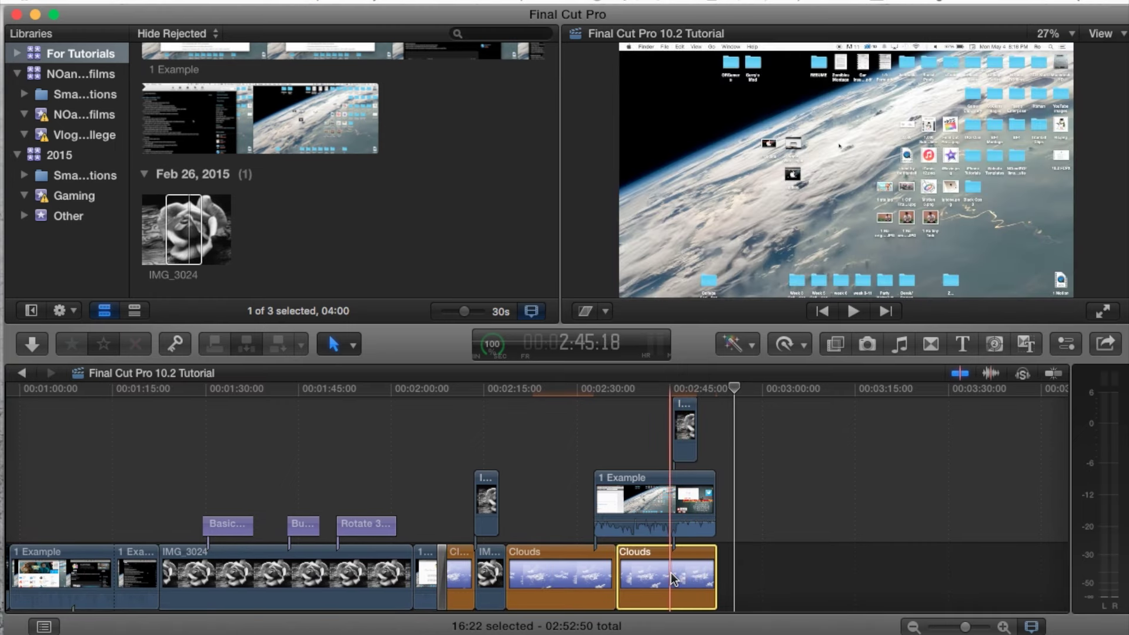
click(650, 492)
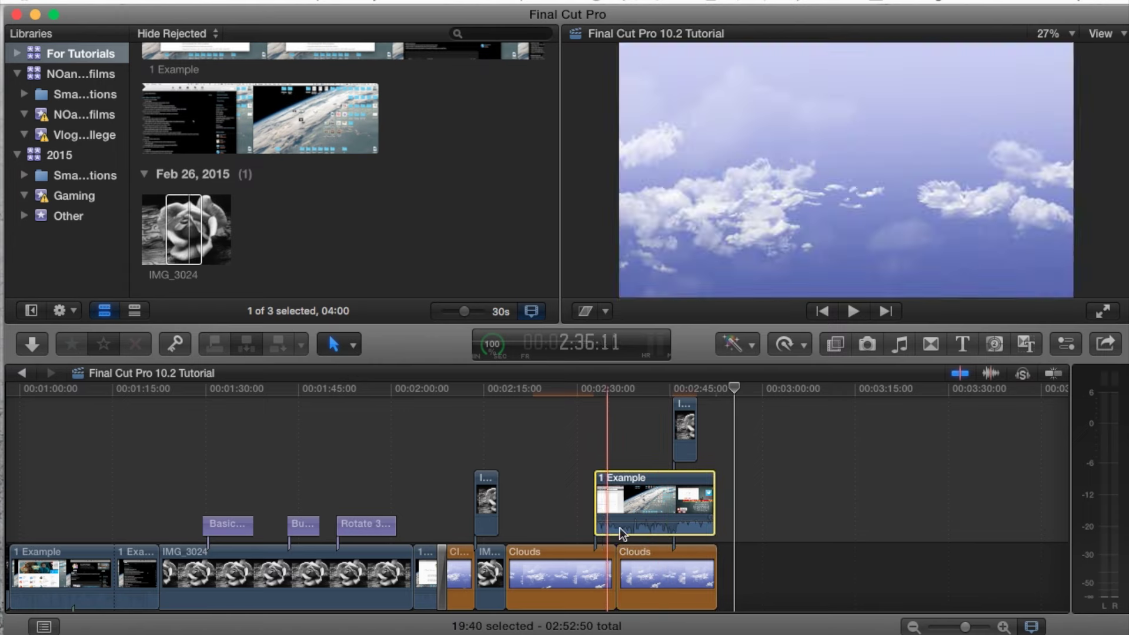
click(646, 568)
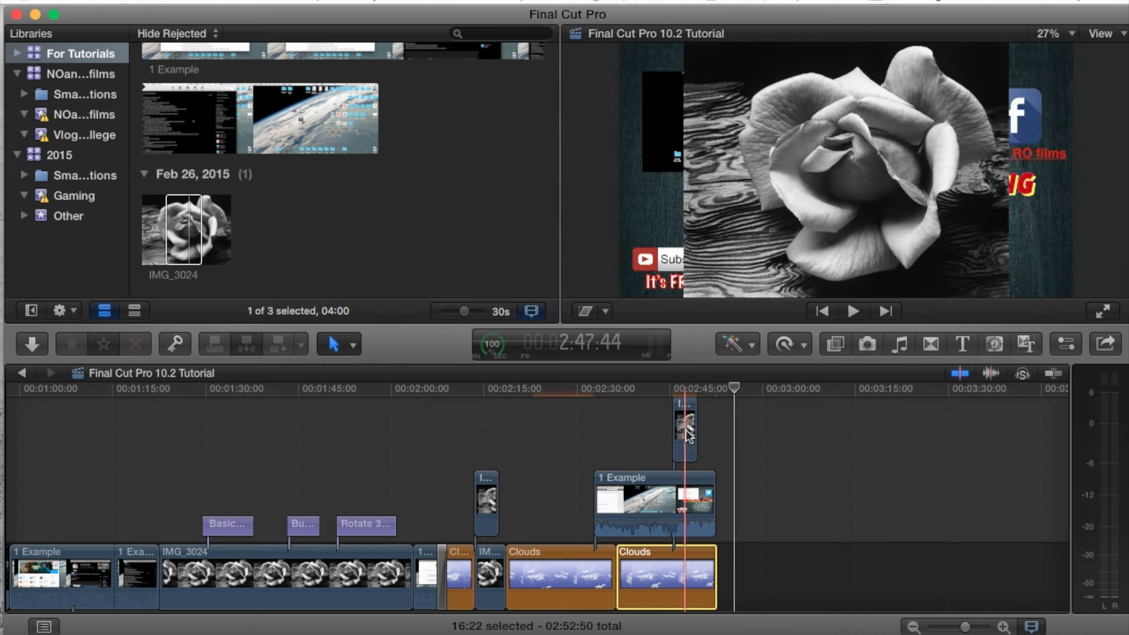
click(686, 429)
click(654, 501)
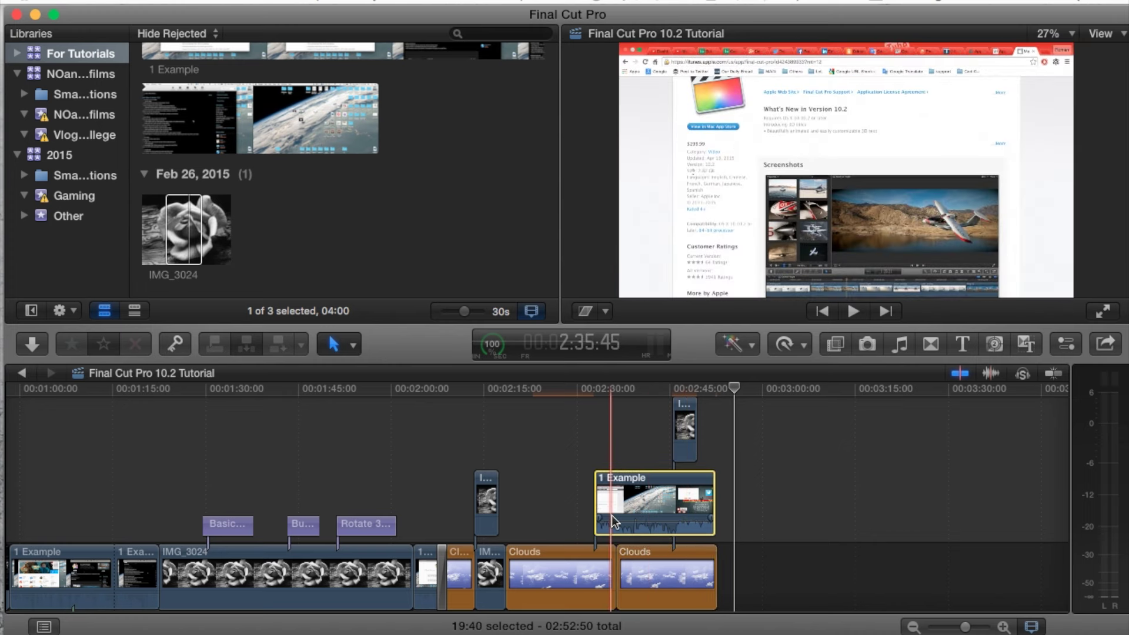
click(573, 582)
click(654, 575)
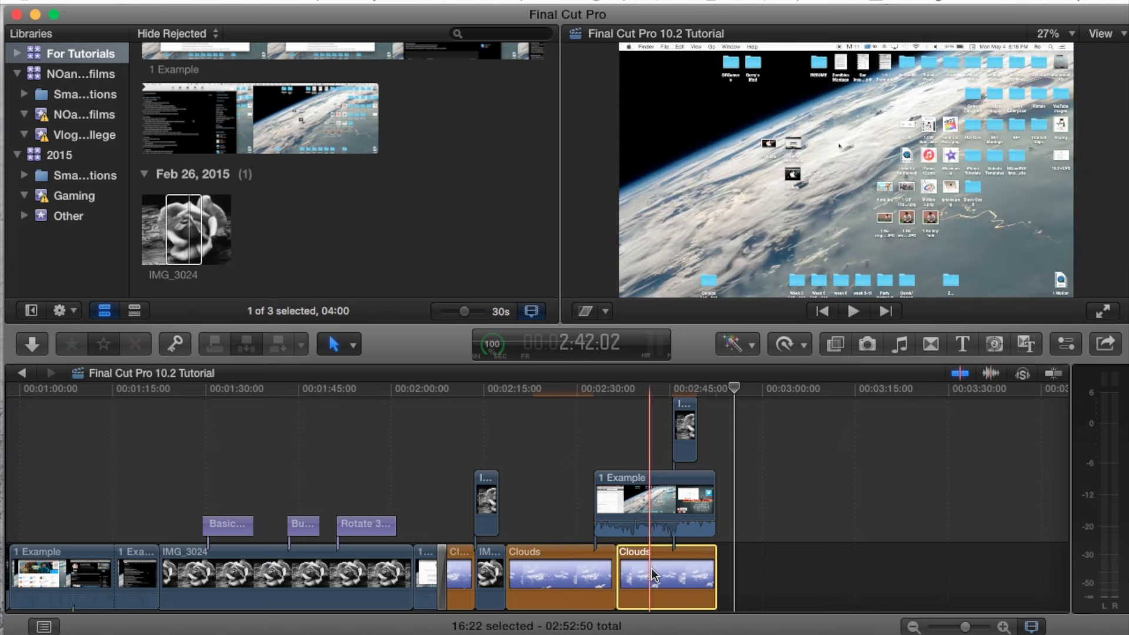
key(Delete)
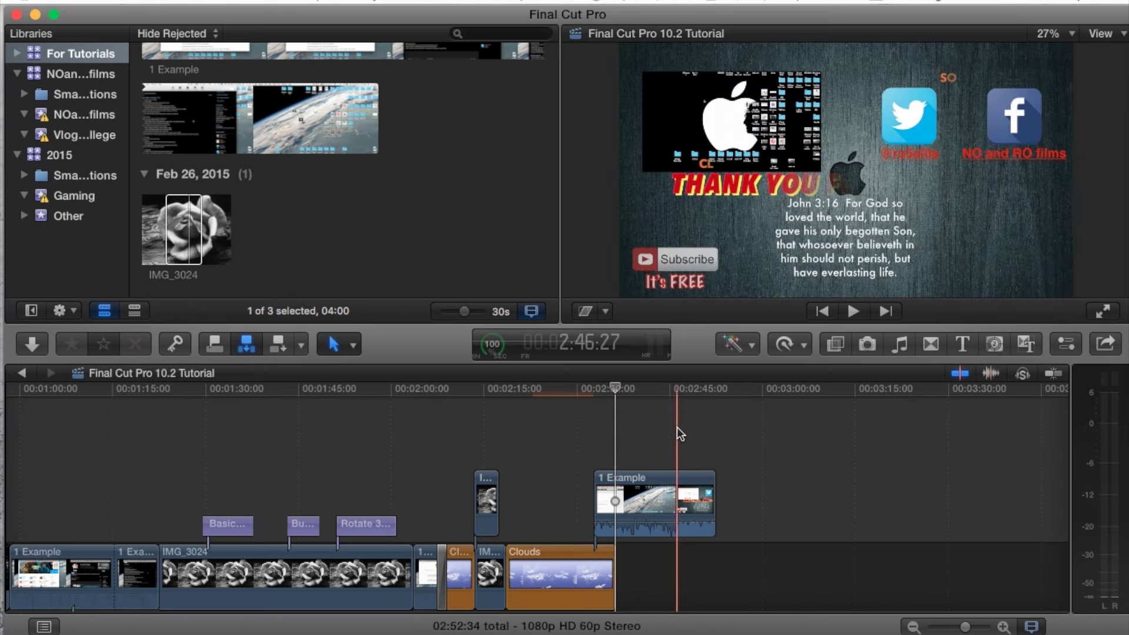
key(super+z)
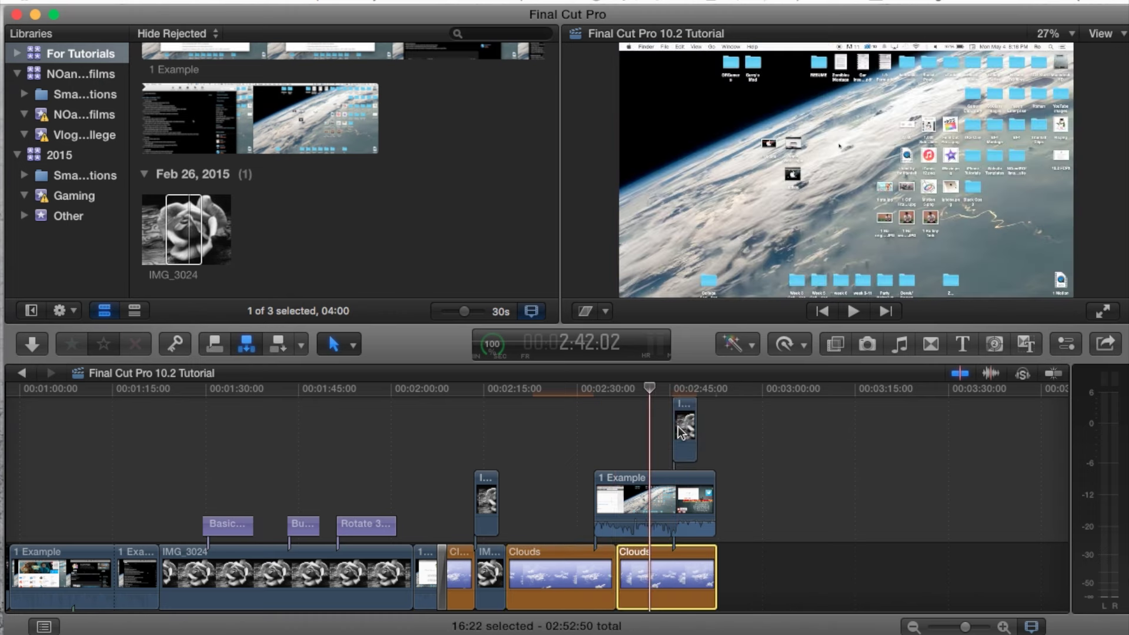
drag(678, 425, 598, 425)
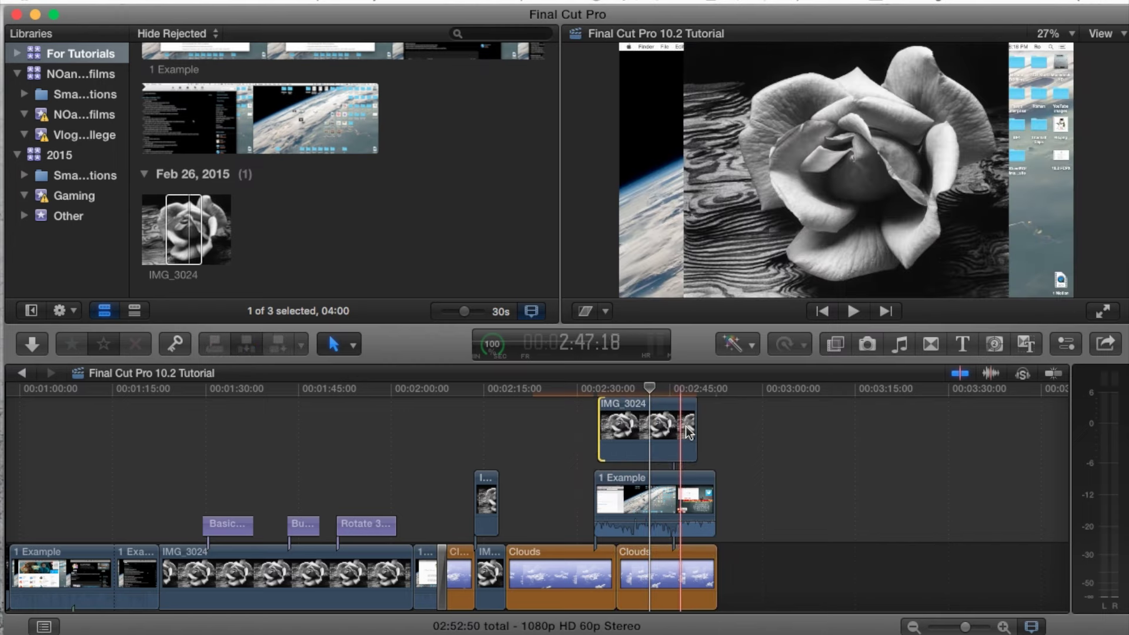
drag(673, 434, 572, 434)
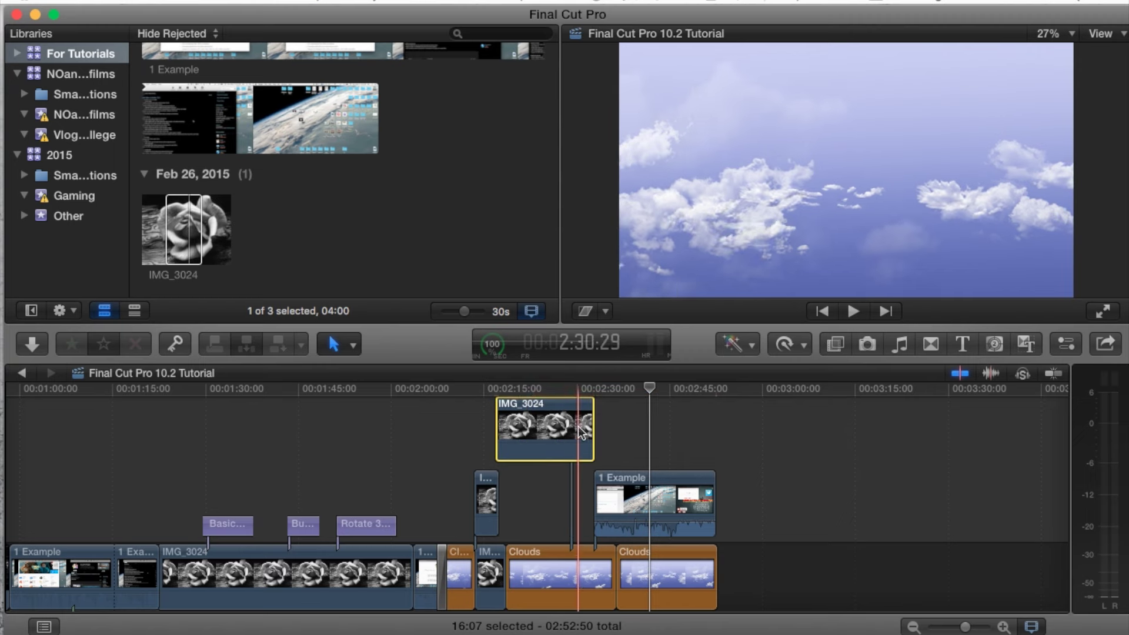
drag(500, 439, 542, 421)
click(575, 468)
key(super+z)
key(super+z)
key(super+z)
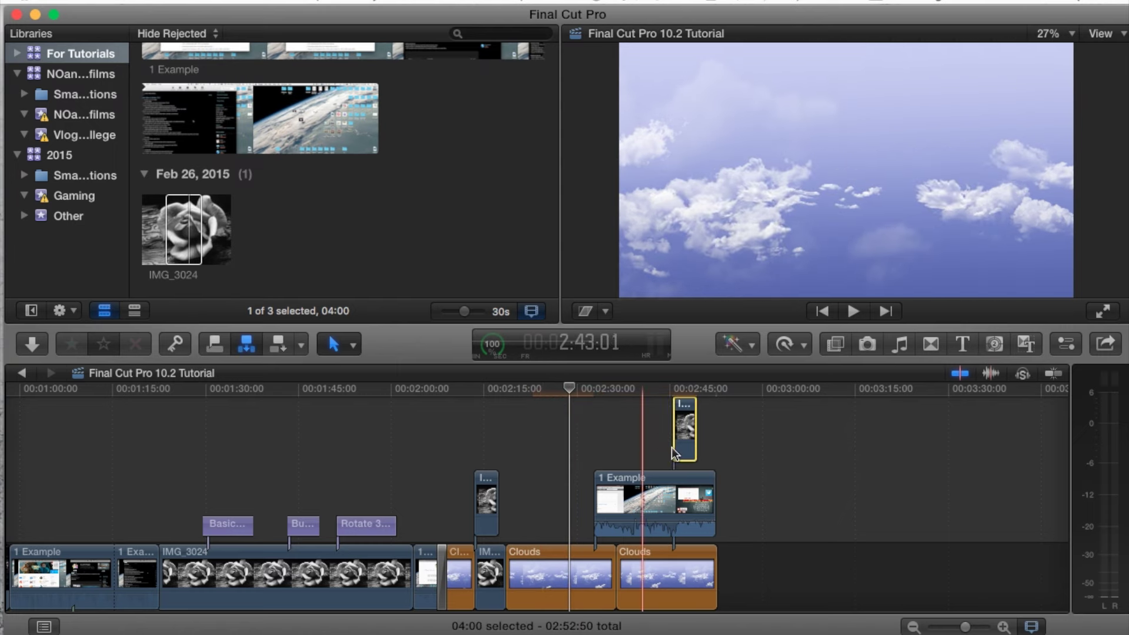
Step: Lengthen the top IMG_3024 clip to about 29:22 so it runs from about 2:31, above the first Clouds half, to 3:00
drag(673, 435, 761, 429)
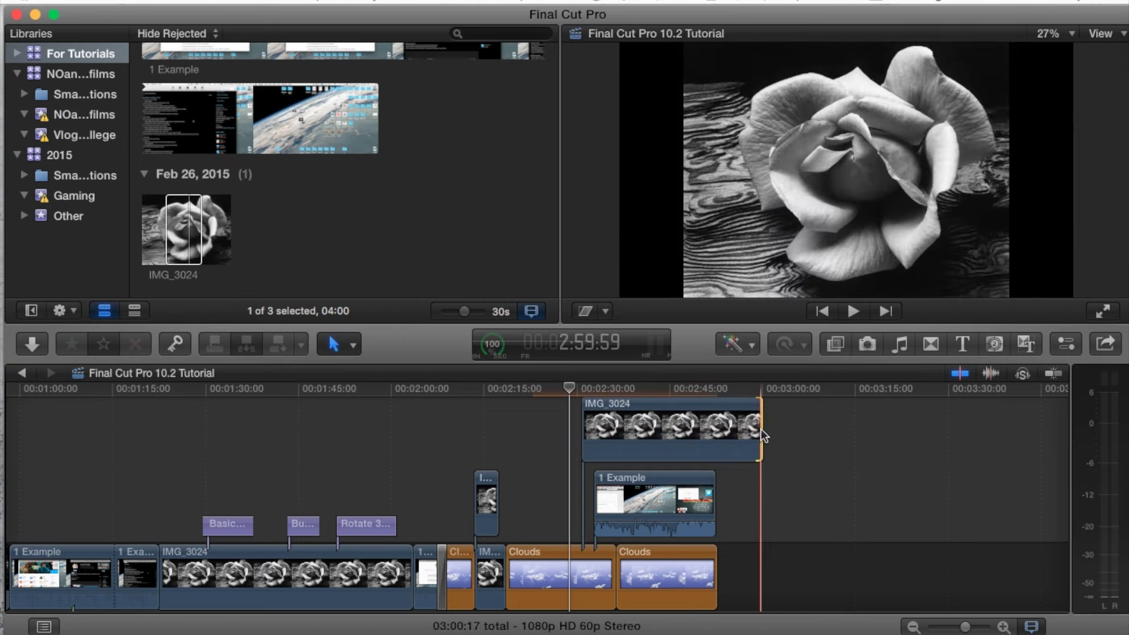
click(641, 563)
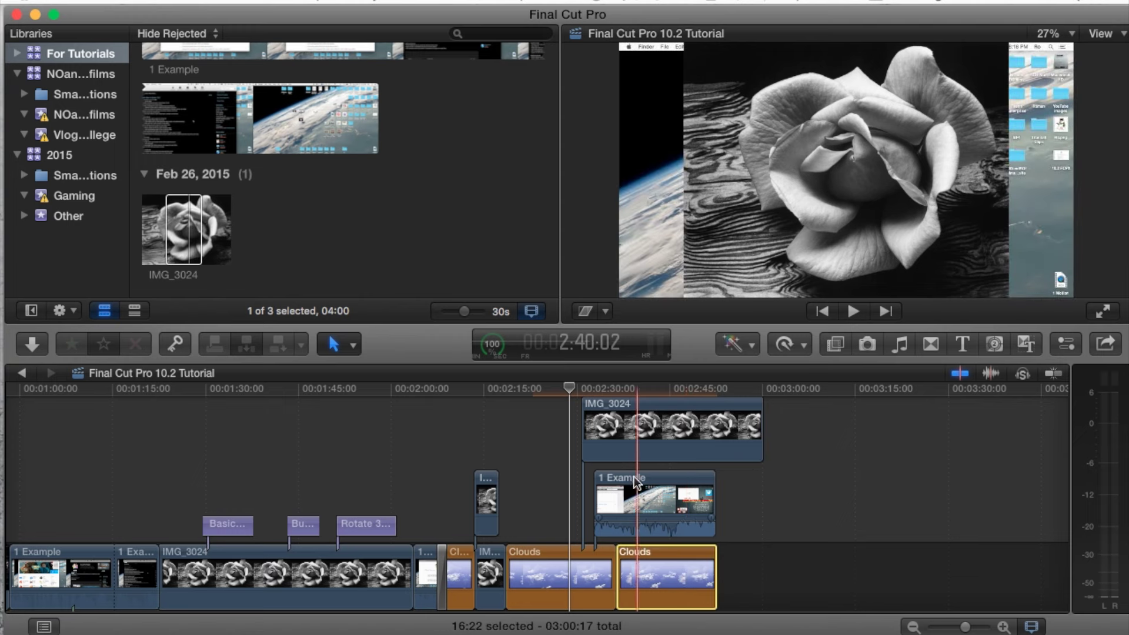
click(632, 429)
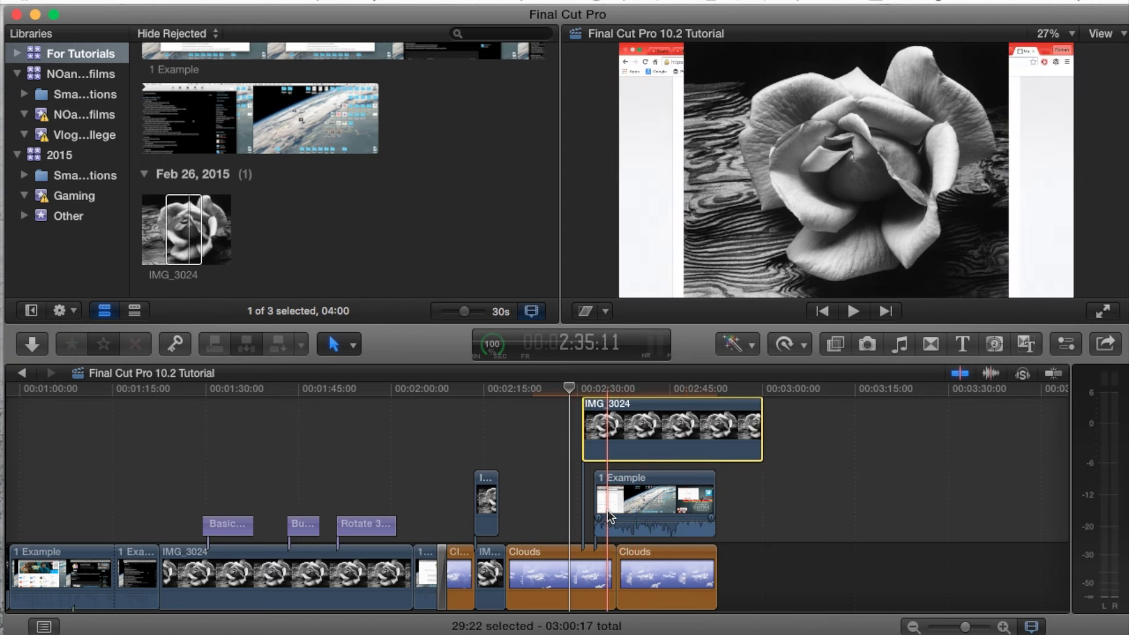
Step: Delete the second Clouds half beneath the lengthened IMG_3024 and 1 Example clips
click(577, 564)
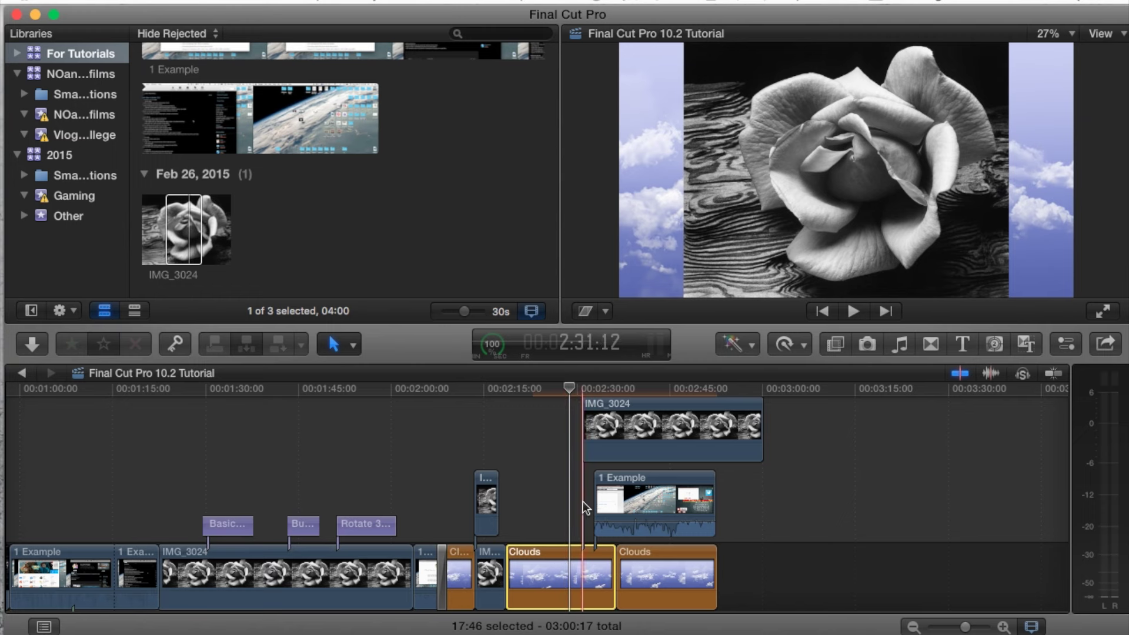
click(677, 568)
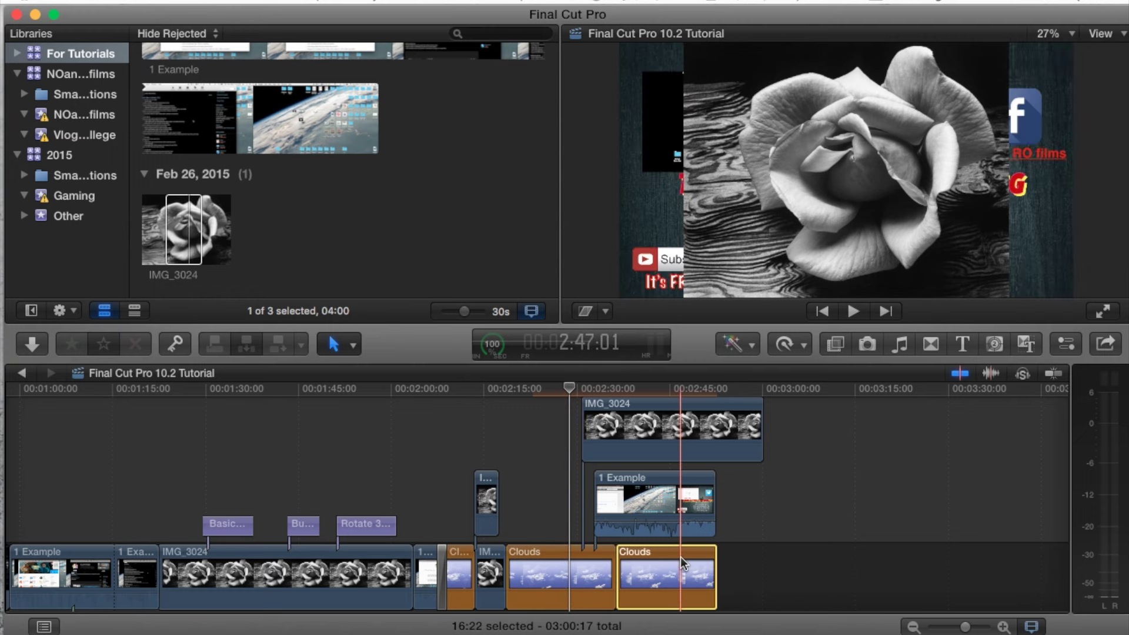
key(Delete)
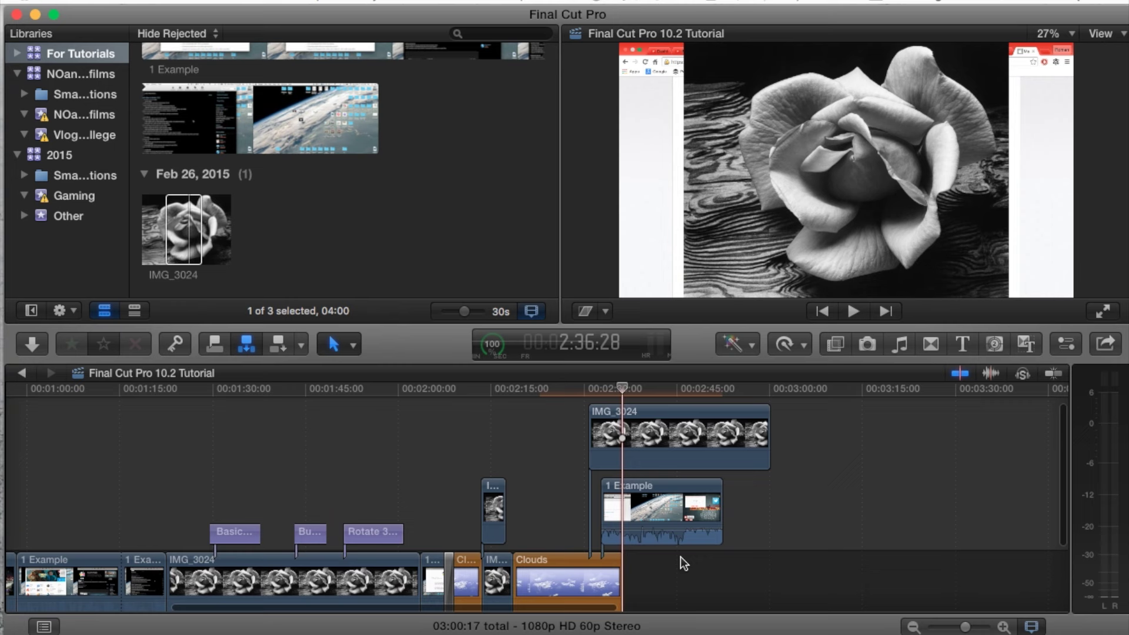